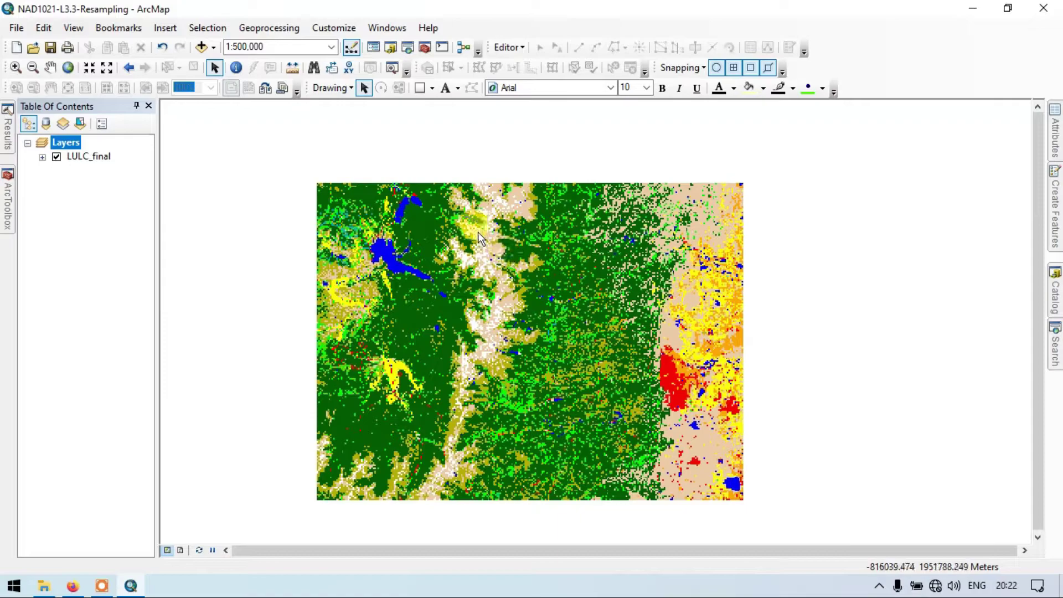
Review the land-cover class values and colours in the LULC_final layer's legend.
{"action": "left_click_drag", "start_coordinate": [483, 235], "coordinate": [509, 211]}
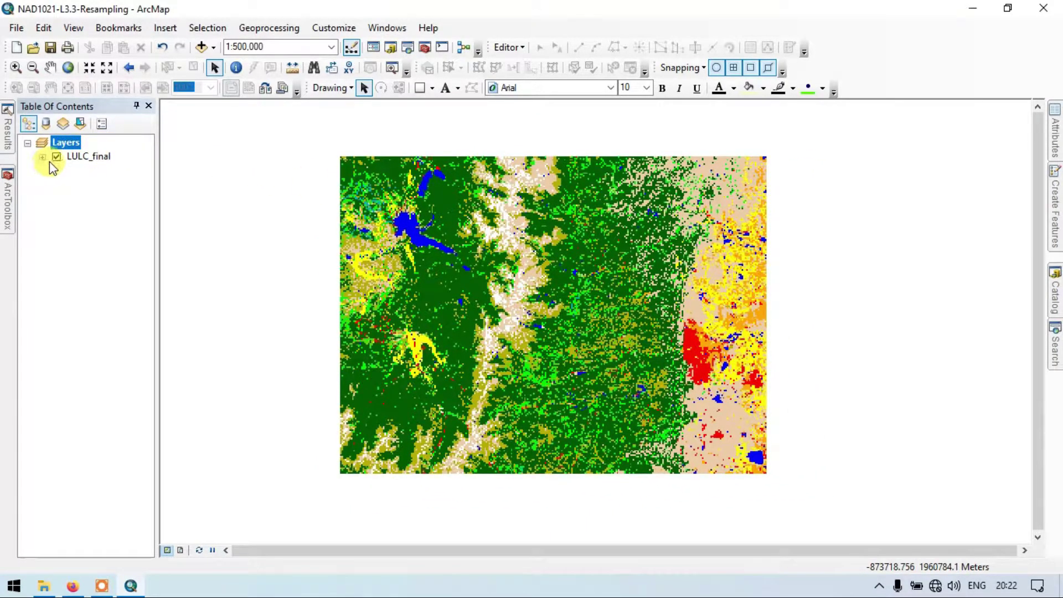
{"action": "left_click", "coordinate": [84, 155]}
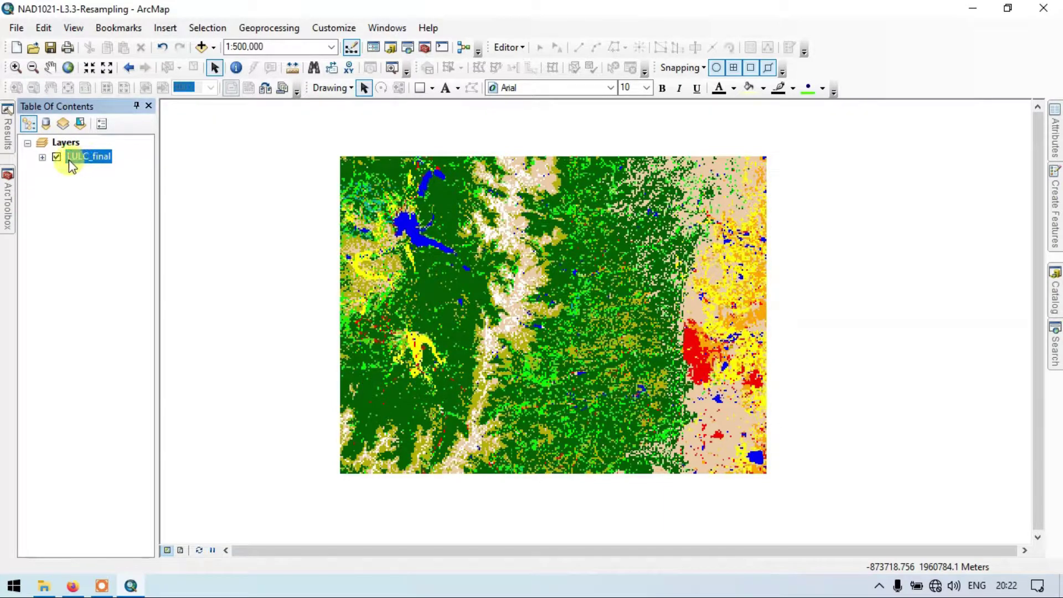
{"action": "left_click", "coordinate": [42, 158]}
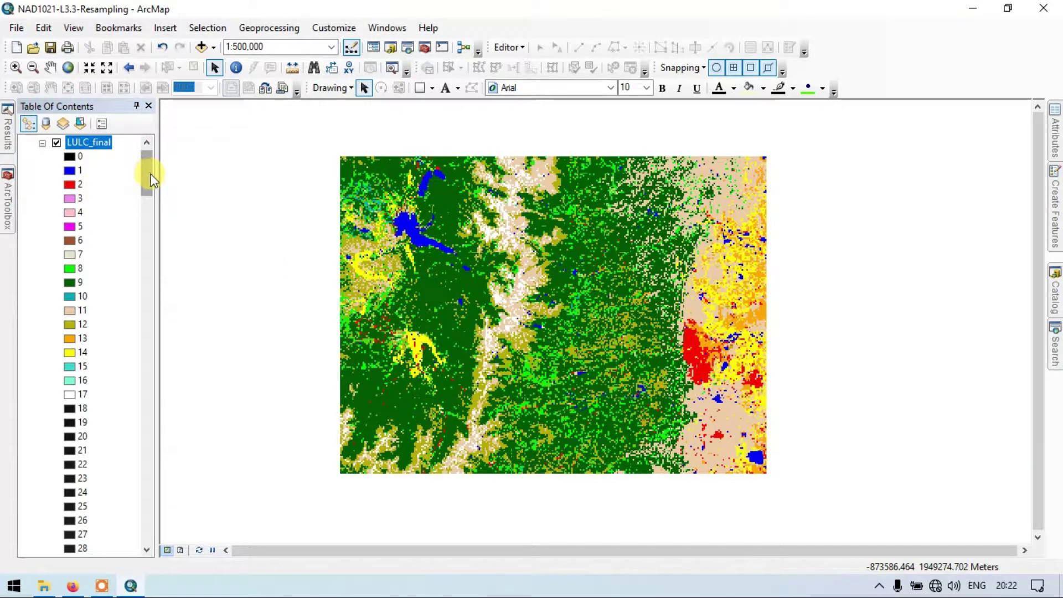
{"action": "mouse_move", "coordinate": [148, 169]}
{"action": "left_mouse_down"}
{"action": "mouse_move", "coordinate": [151, 259]}
{"action": "mouse_move", "coordinate": [151, 169]}
{"action": "left_mouse_up"}
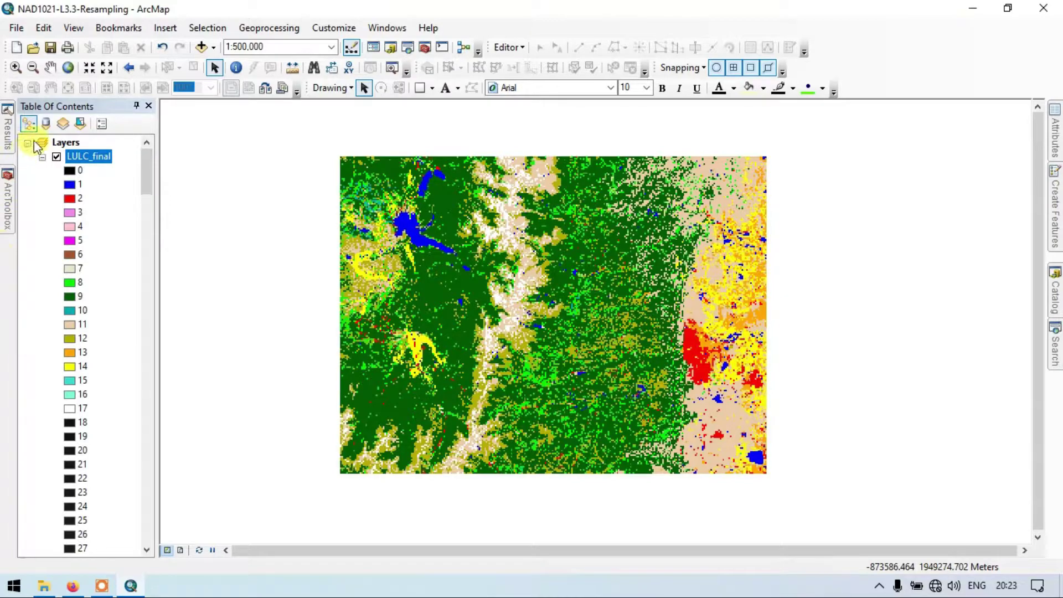
{"action": "left_click", "coordinate": [43, 158]}
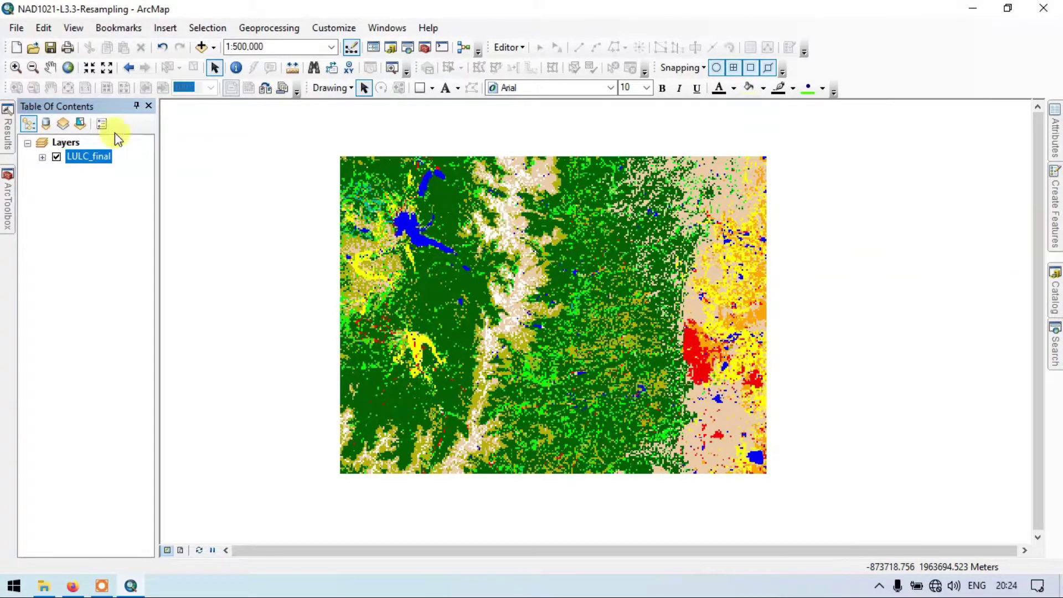
Check the cell size of LULC_final in the layer's source properties.
{"action": "right_click", "coordinate": [90, 155]}
{"action": "left_click", "coordinate": [163, 381]}
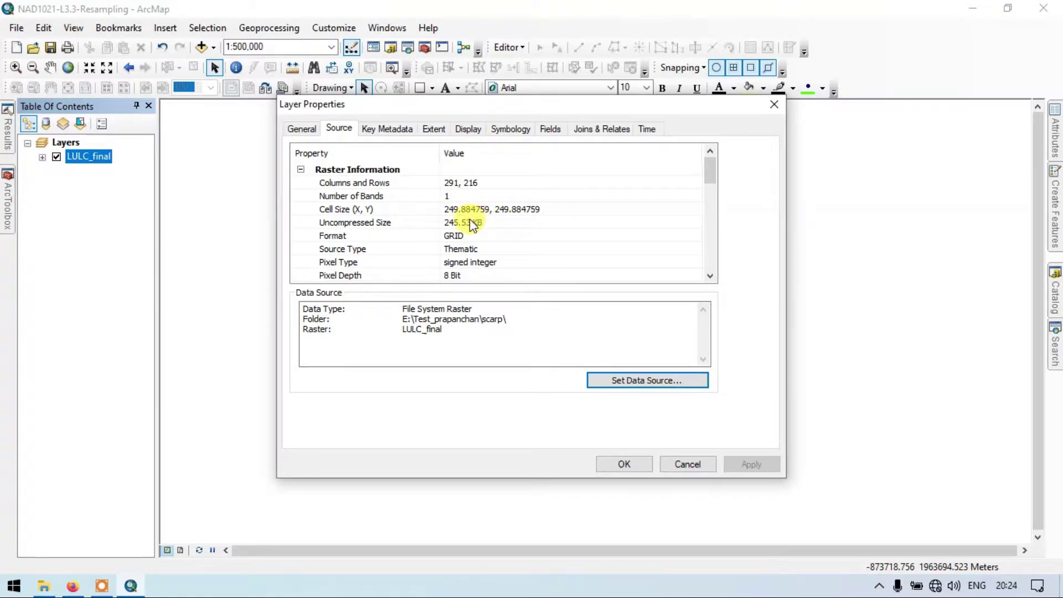
{"action": "left_click", "coordinate": [627, 462]}
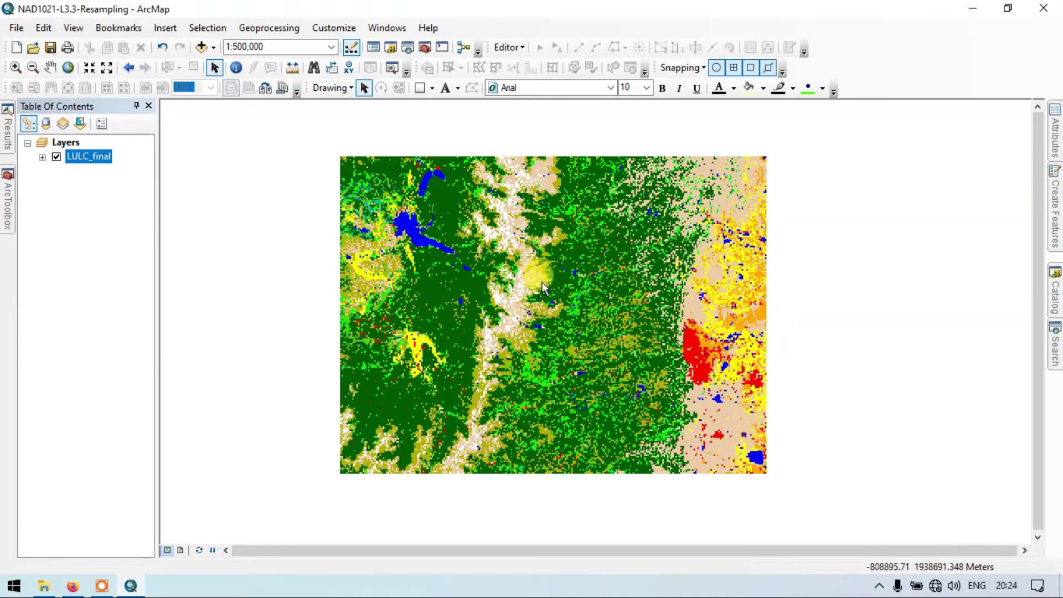
Inspect individual cells of the LULC_final raster up close and try to measure a distance across them.
{"action": "left_click_drag", "start_coordinate": [542, 283], "coordinate": [559, 298]}
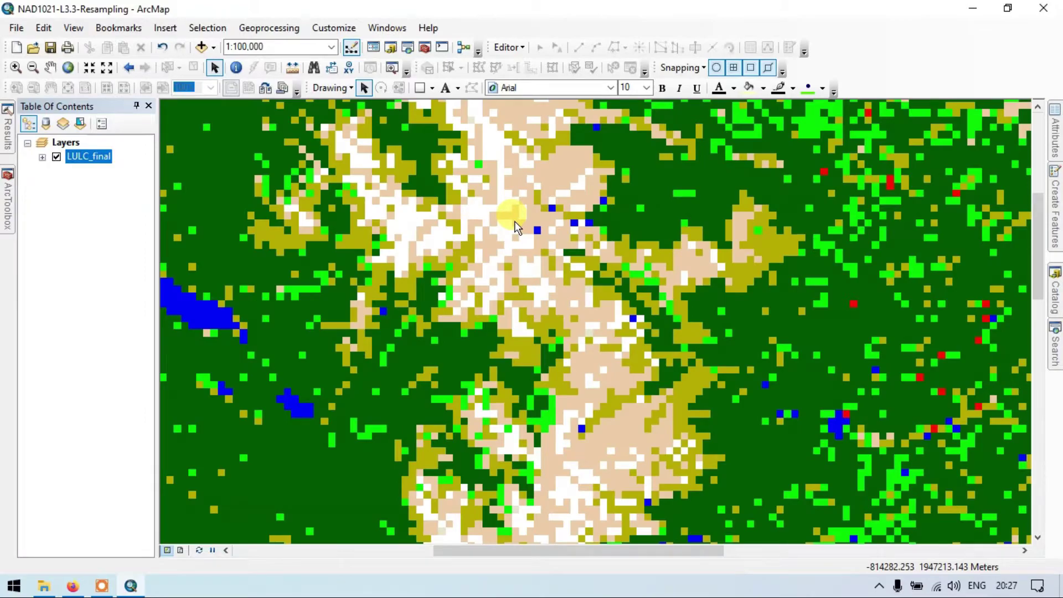
{"action": "scroll", "coordinate": [513, 221], "scroll_direction": "up", "scroll_amount": 1}
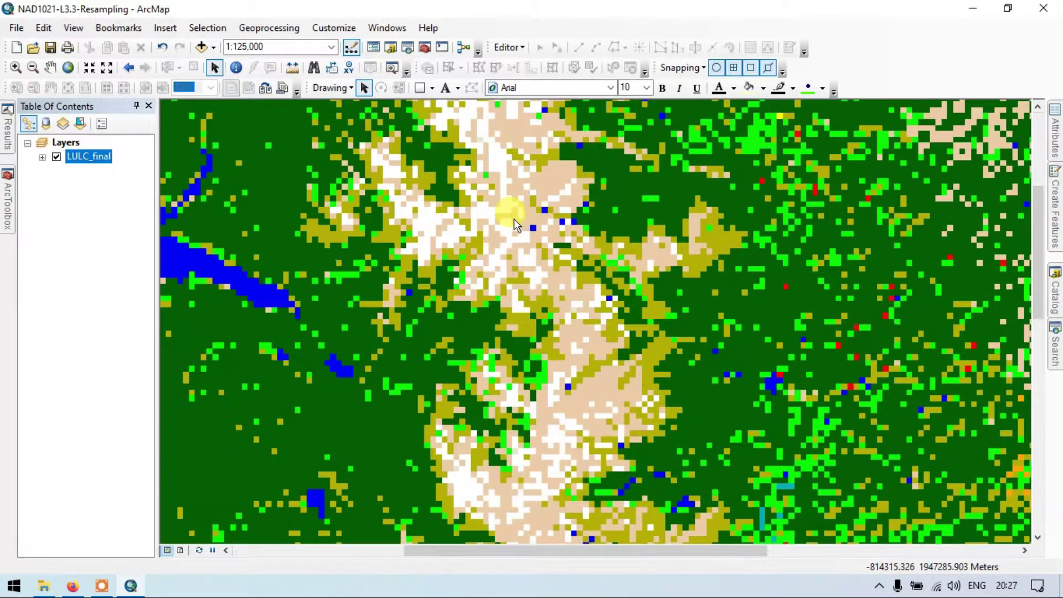
{"action": "scroll", "coordinate": [516, 199], "scroll_direction": "up", "scroll_amount": 6}
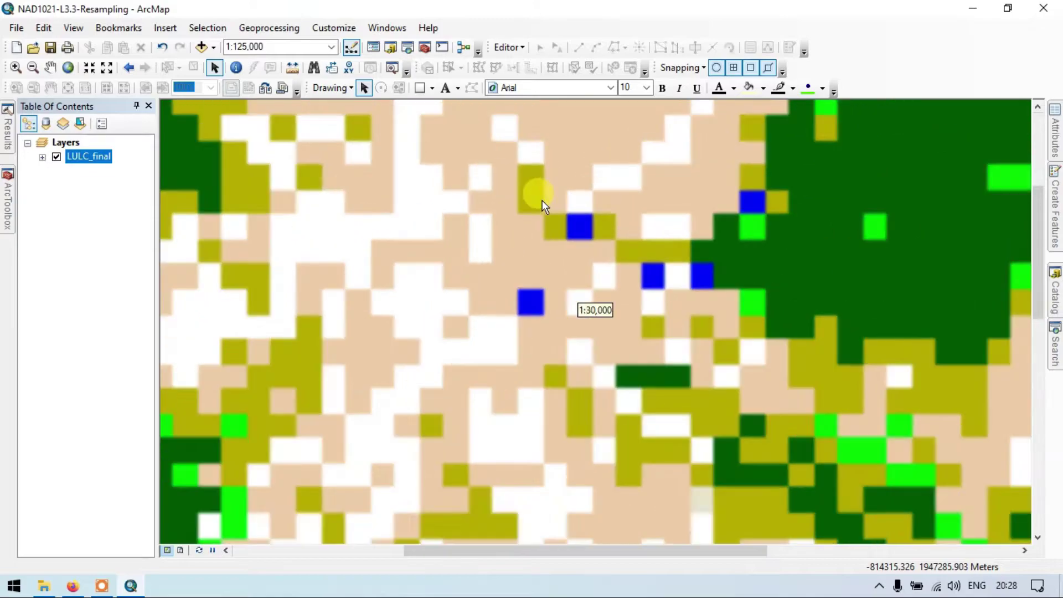
{"action": "scroll", "coordinate": [503, 217], "scroll_direction": "up", "scroll_amount": 3}
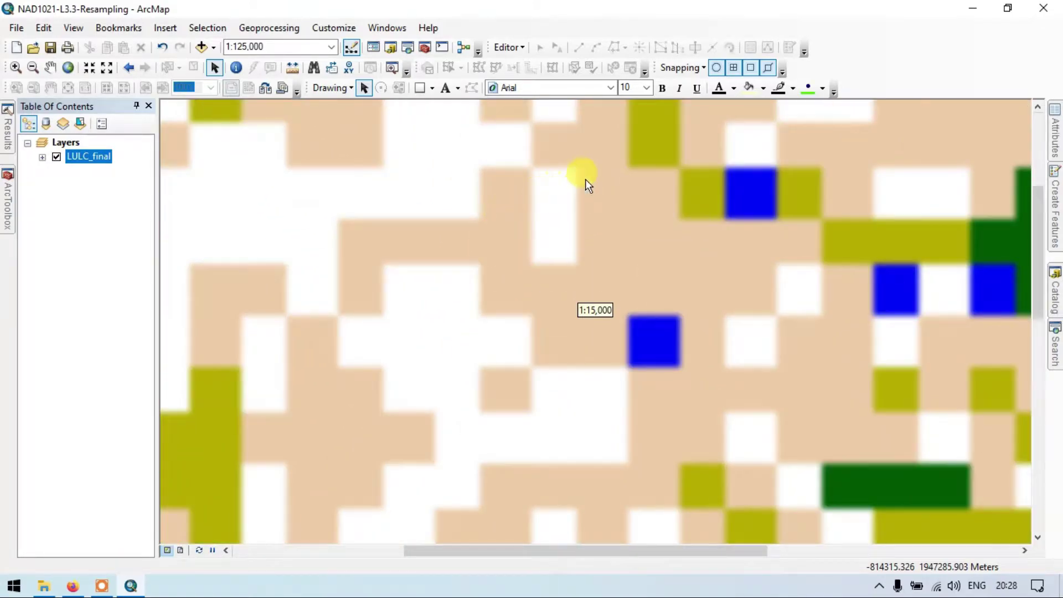
{"action": "scroll", "coordinate": [581, 177], "scroll_direction": "up", "scroll_amount": 1}
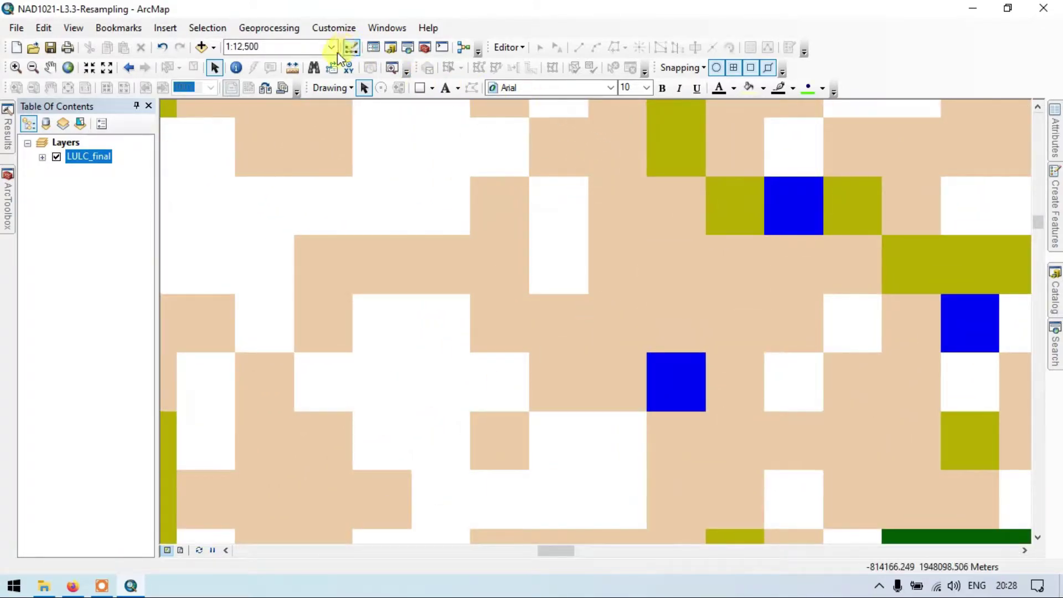
{"action": "left_click", "coordinate": [293, 68]}
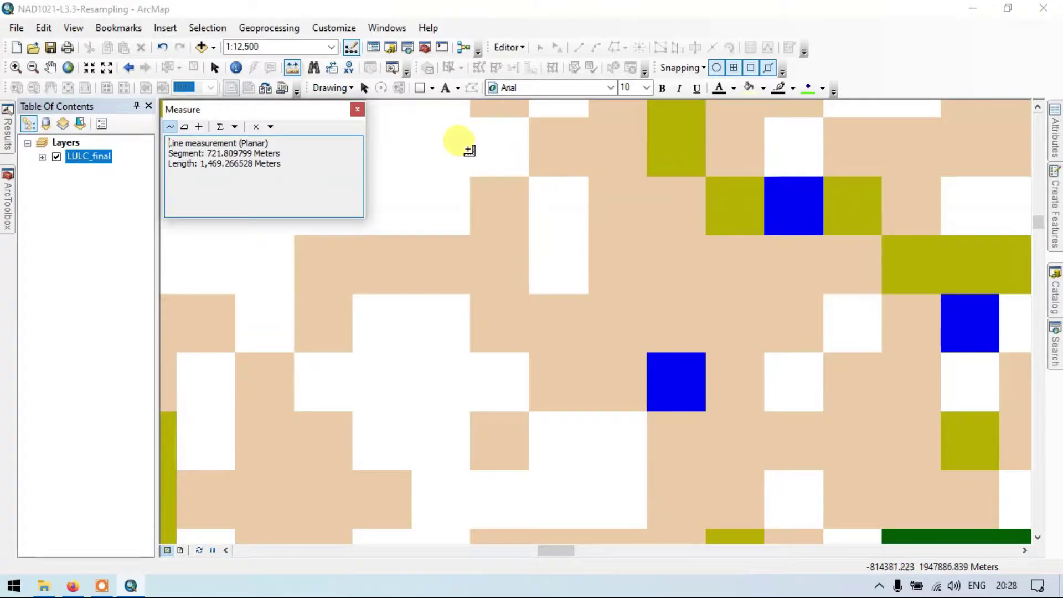
{"action": "left_click", "coordinate": [469, 145]}
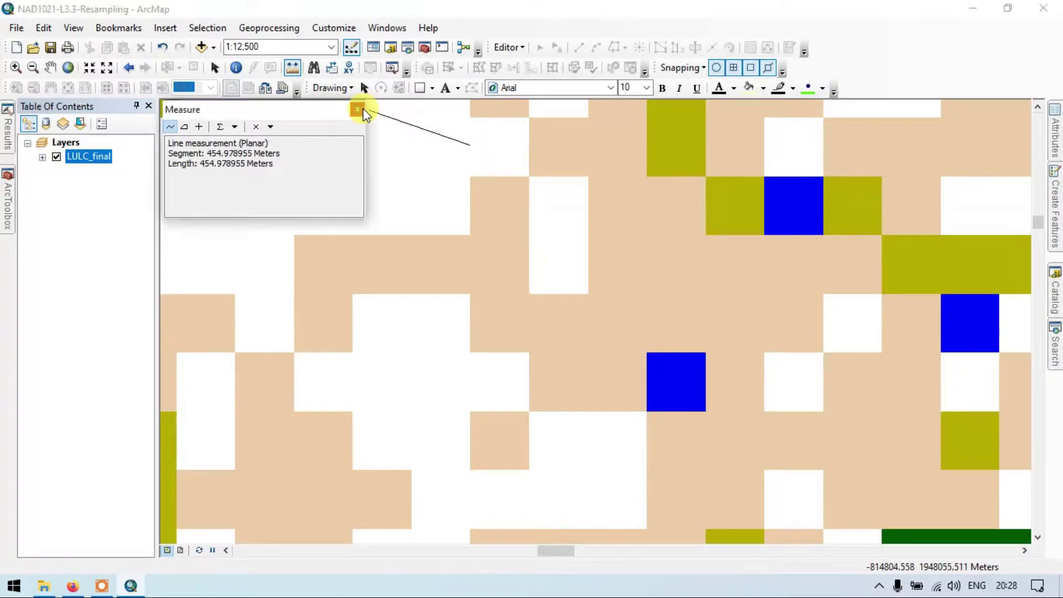
{"action": "left_click", "coordinate": [360, 109]}
{"action": "left_click", "coordinate": [365, 88]}
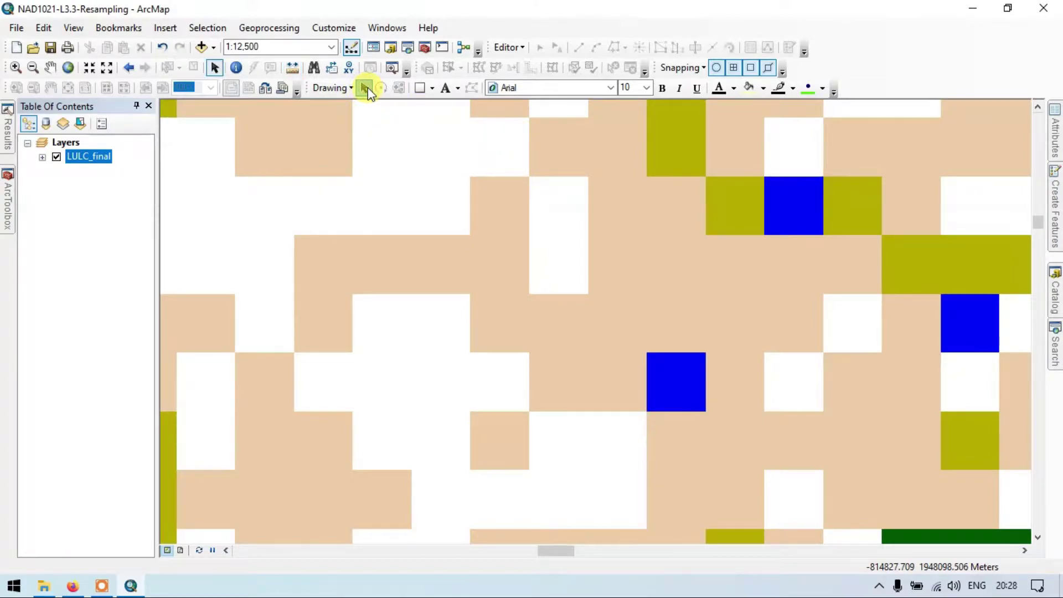
Examine how the LULC_final raster's pixels look at progressively smaller map scales, out to 1:250,000.
{"action": "scroll", "coordinate": [431, 250], "scroll_direction": "up", "scroll_amount": 2}
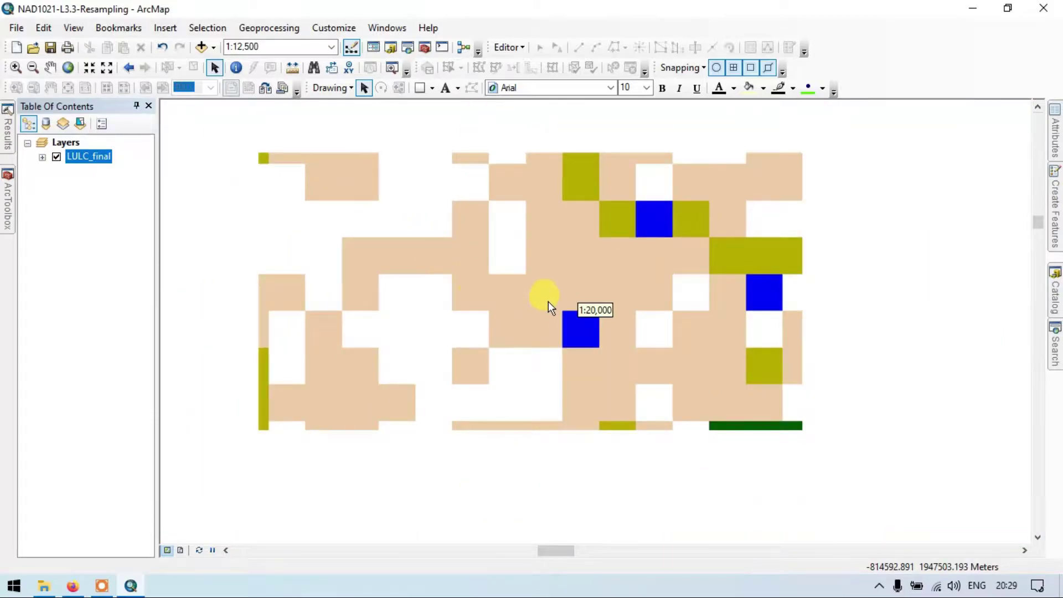
{"action": "scroll", "coordinate": [548, 302], "scroll_direction": "up", "scroll_amount": 3}
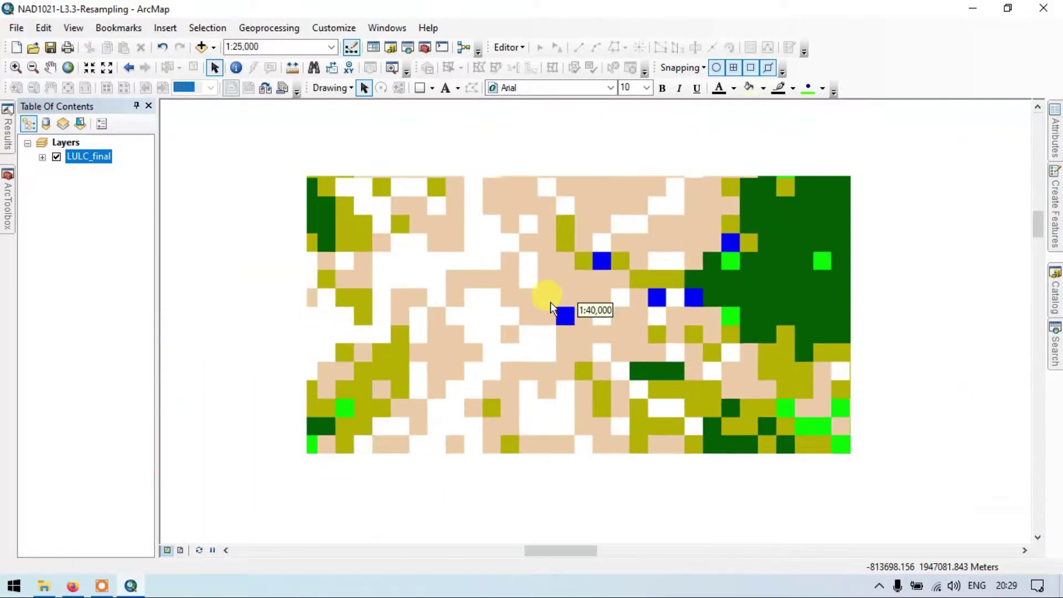
{"action": "scroll", "coordinate": [551, 299], "scroll_direction": "up", "scroll_amount": 1}
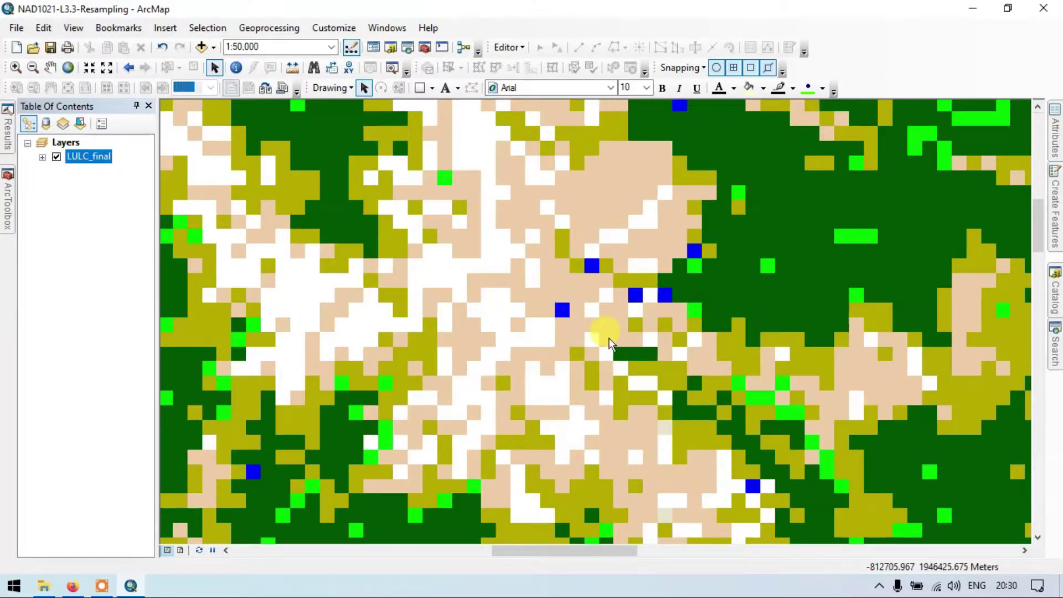
{"action": "scroll", "coordinate": [609, 342], "scroll_direction": "up", "scroll_amount": 1}
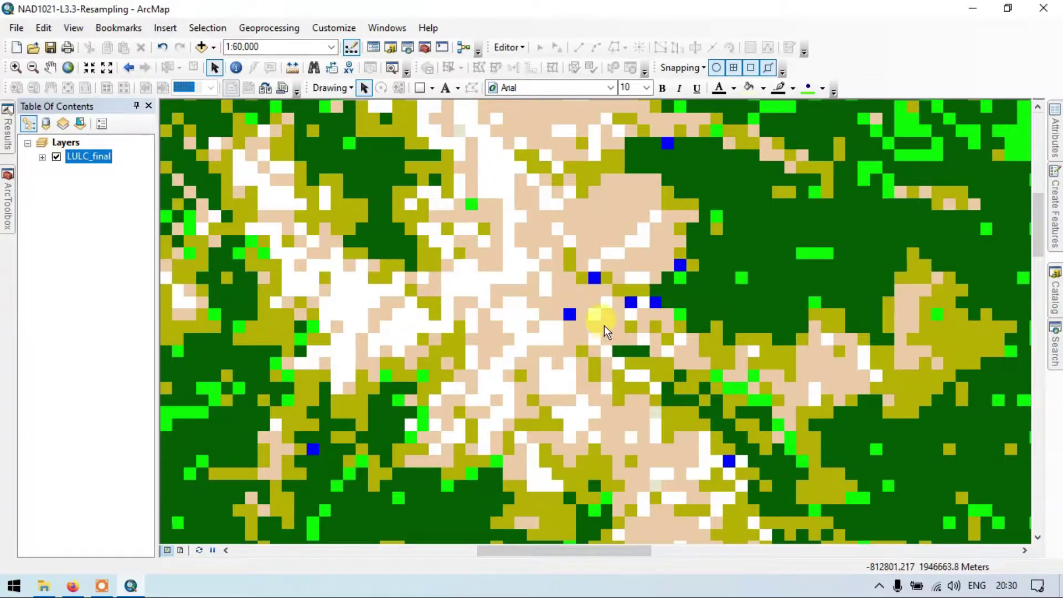
{"action": "scroll", "coordinate": [604, 326], "scroll_direction": "up", "scroll_amount": 1}
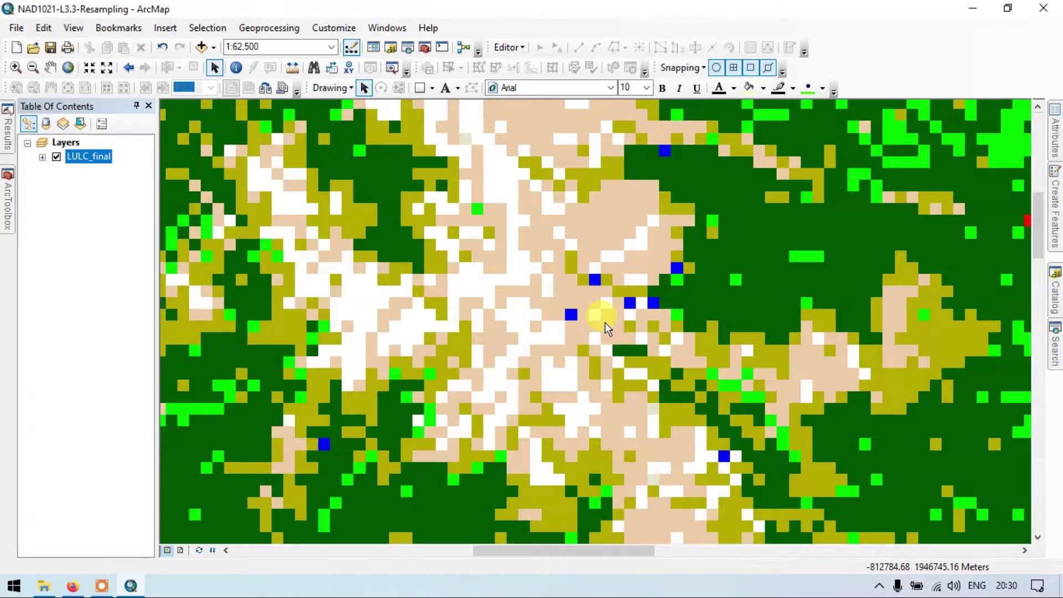
{"action": "scroll", "coordinate": [589, 300], "scroll_direction": "up", "scroll_amount": 1}
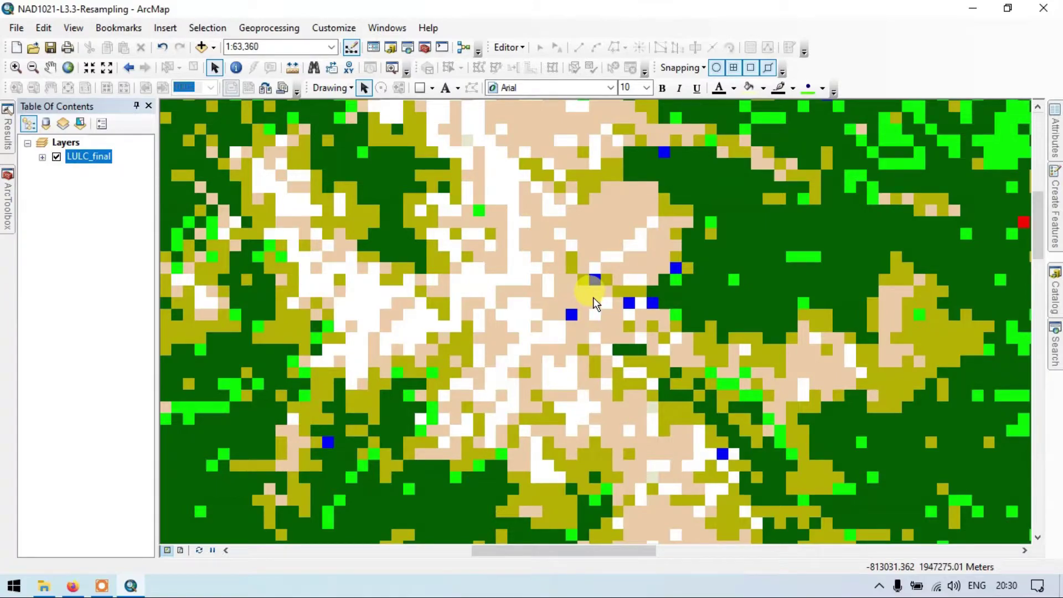
{"action": "scroll", "coordinate": [593, 297], "scroll_direction": "up", "scroll_amount": 3}
{"action": "scroll", "coordinate": [561, 290], "scroll_direction": "up", "scroll_amount": 1}
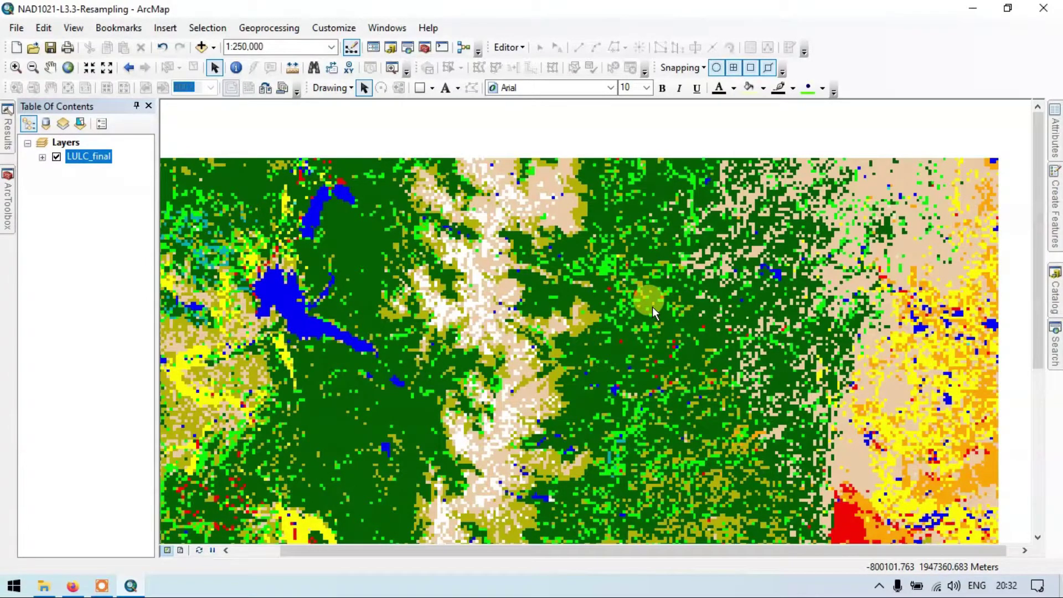
Open the Resample tool from the Raster Processing toolset of the Data Management Tools.
{"action": "left_click", "coordinate": [8, 208]}
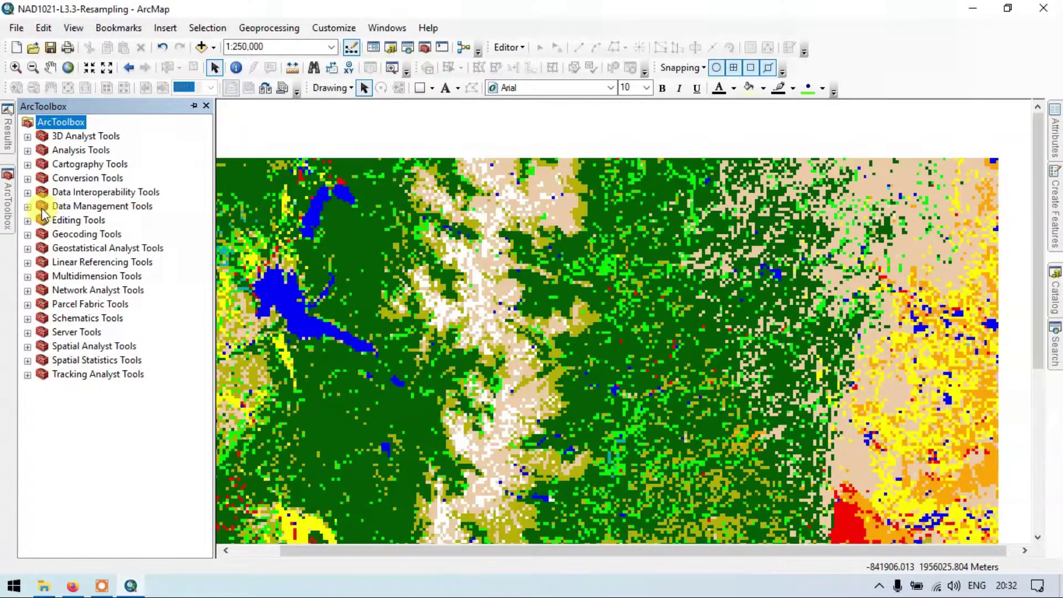
{"action": "left_click", "coordinate": [27, 206]}
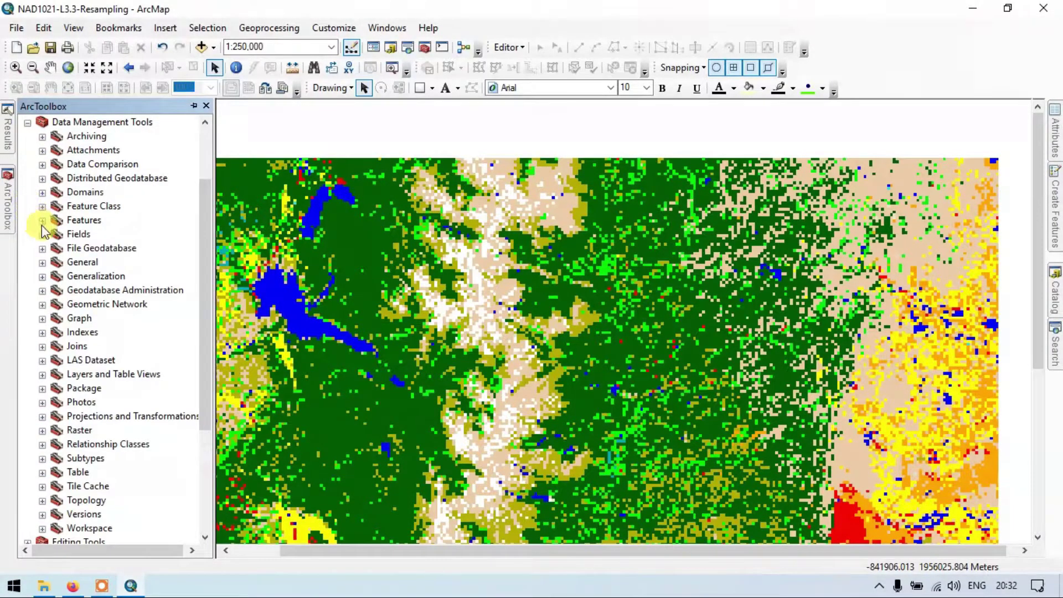
{"action": "scroll", "coordinate": [86, 277], "scroll_direction": "down", "scroll_amount": 1}
{"action": "scroll", "coordinate": [89, 284], "scroll_direction": "up", "scroll_amount": 1}
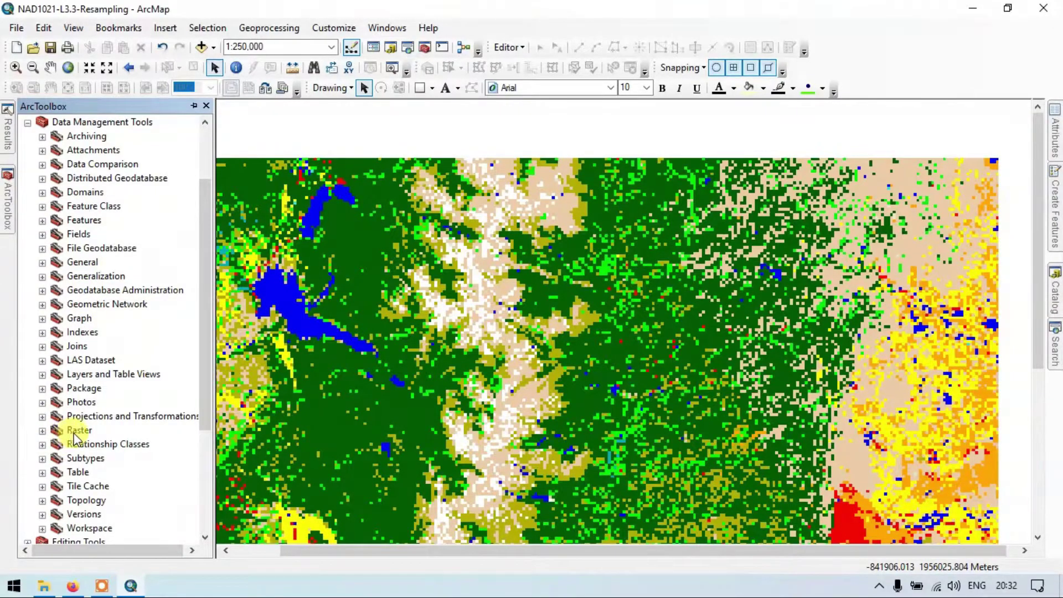
{"action": "left_click", "coordinate": [42, 431]}
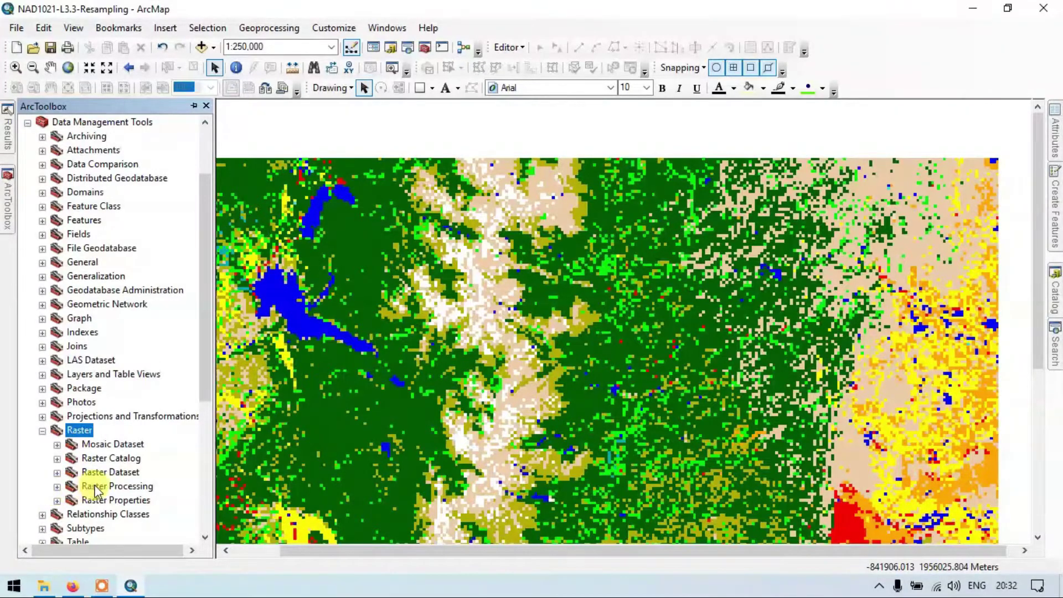
{"action": "left_click", "coordinate": [57, 487]}
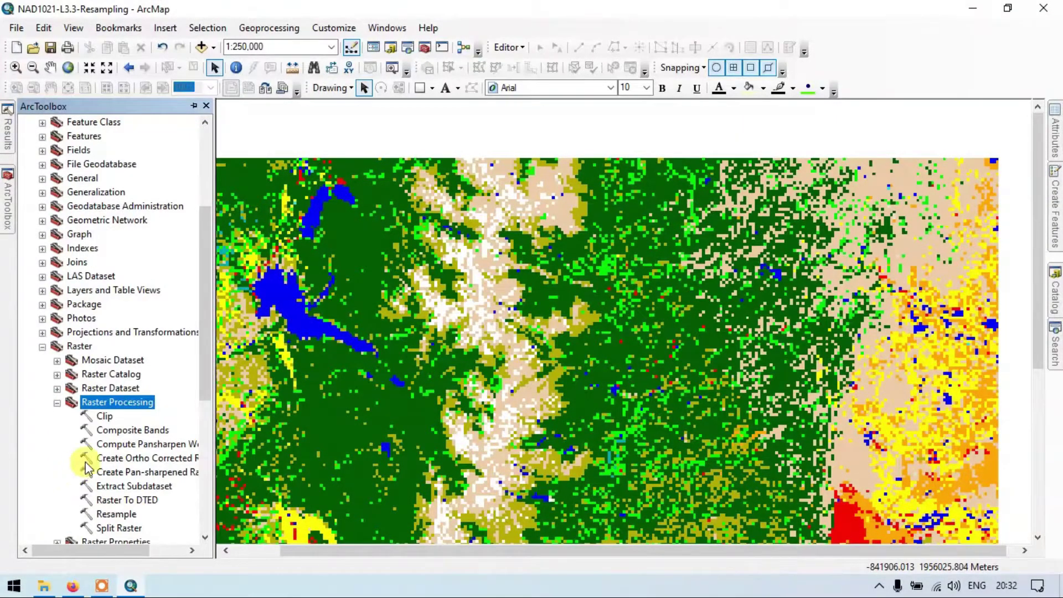
{"action": "double_click", "coordinate": [114, 515]}
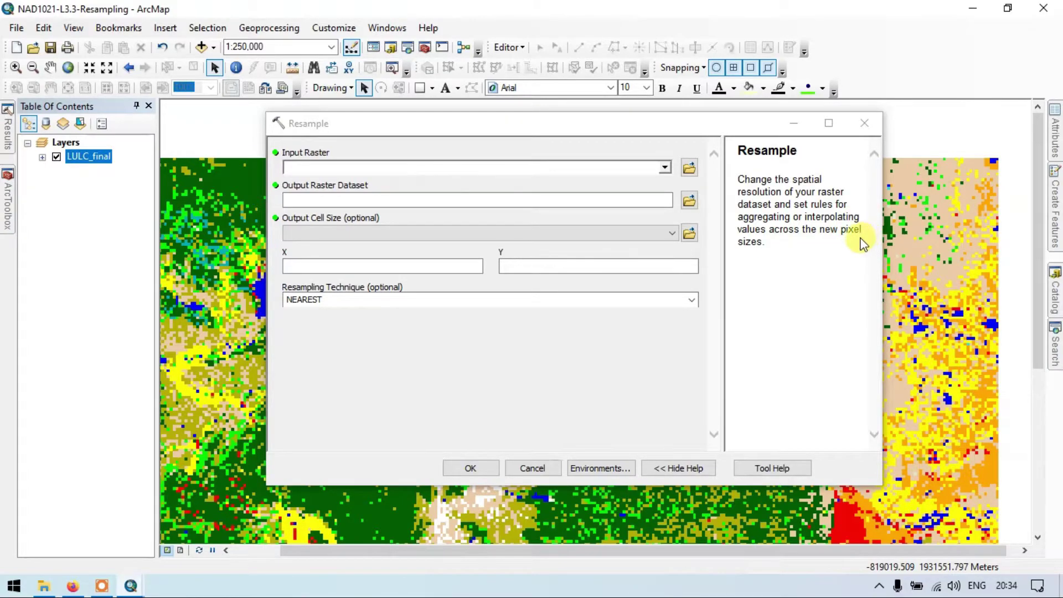
Set LULC_final as the raster to resample and name the output dataset LULC_40 in the scarp folder.
{"action": "left_click", "coordinate": [665, 167]}
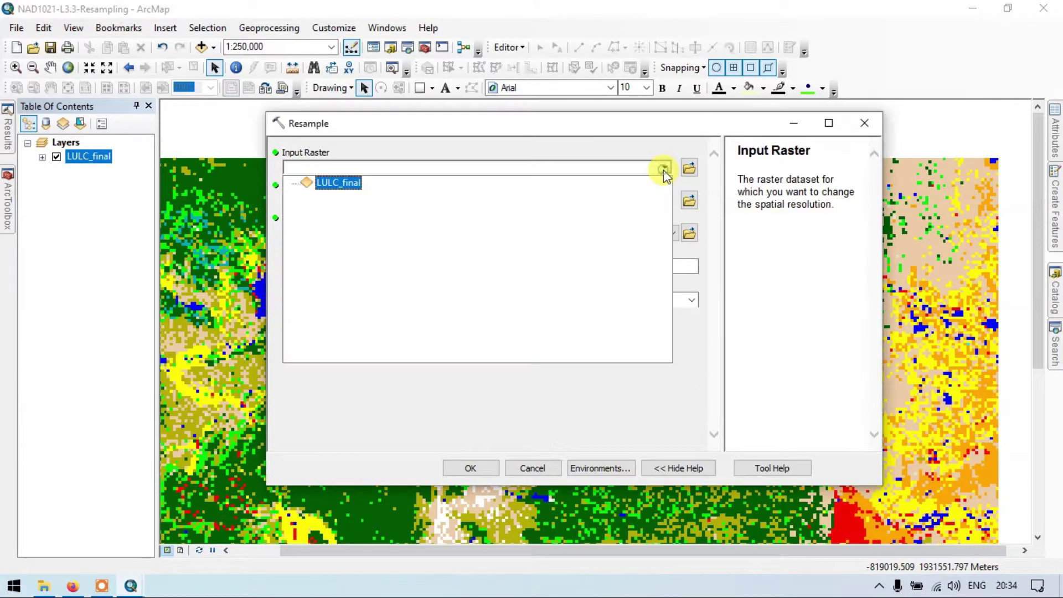
{"action": "left_click", "coordinate": [339, 183]}
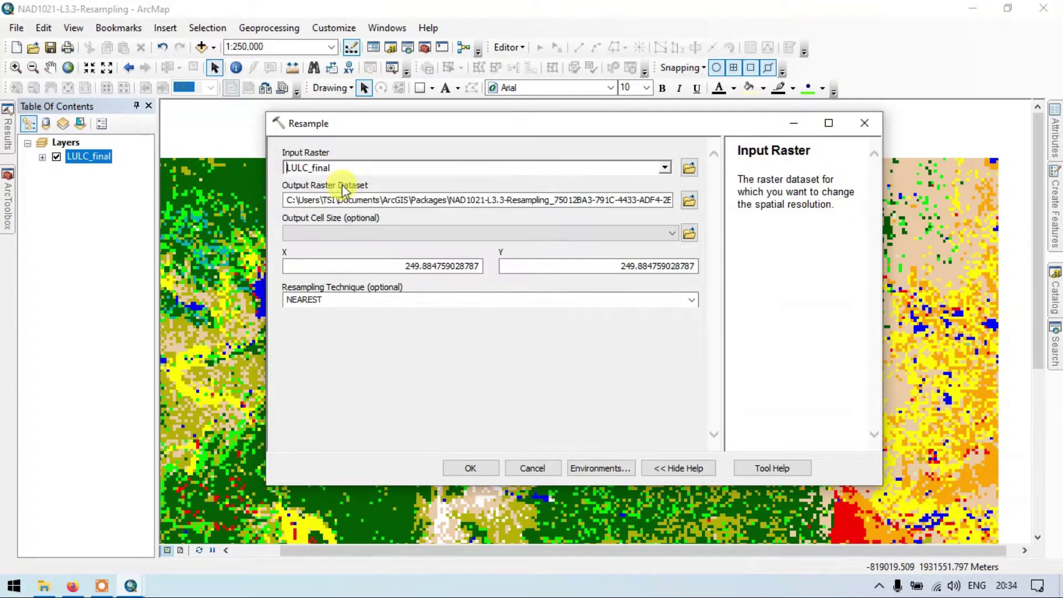
{"action": "left_click", "coordinate": [689, 201]}
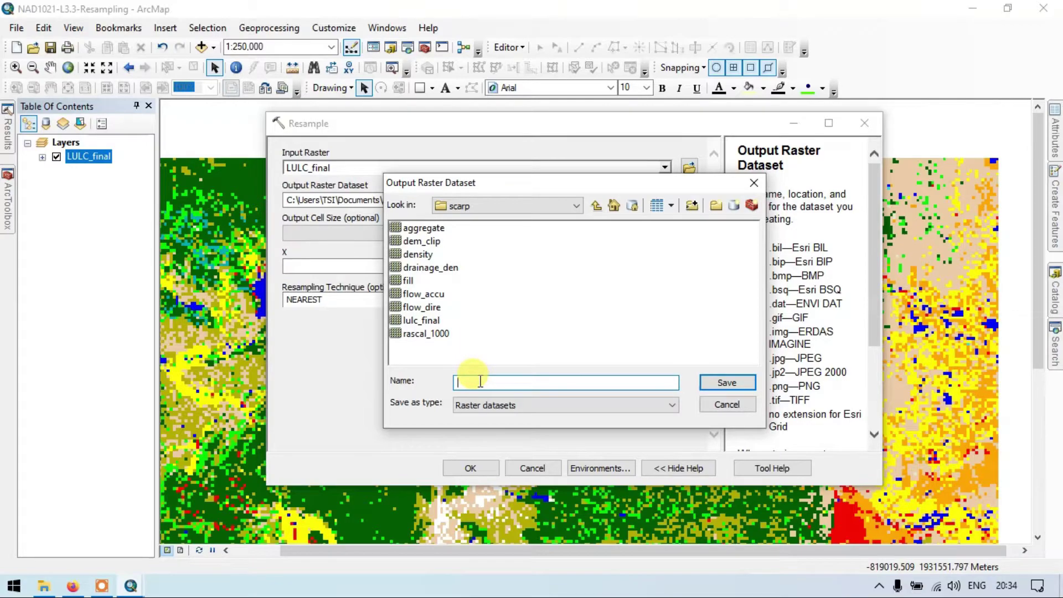
{"action": "type", "text": "LULC_40"}
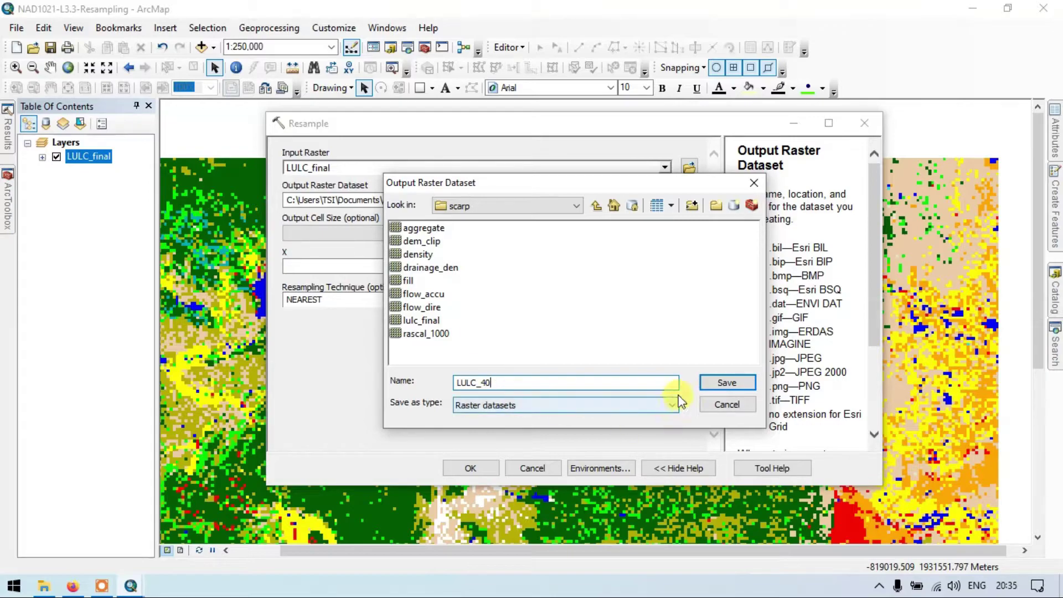
{"action": "left_click", "coordinate": [709, 384]}
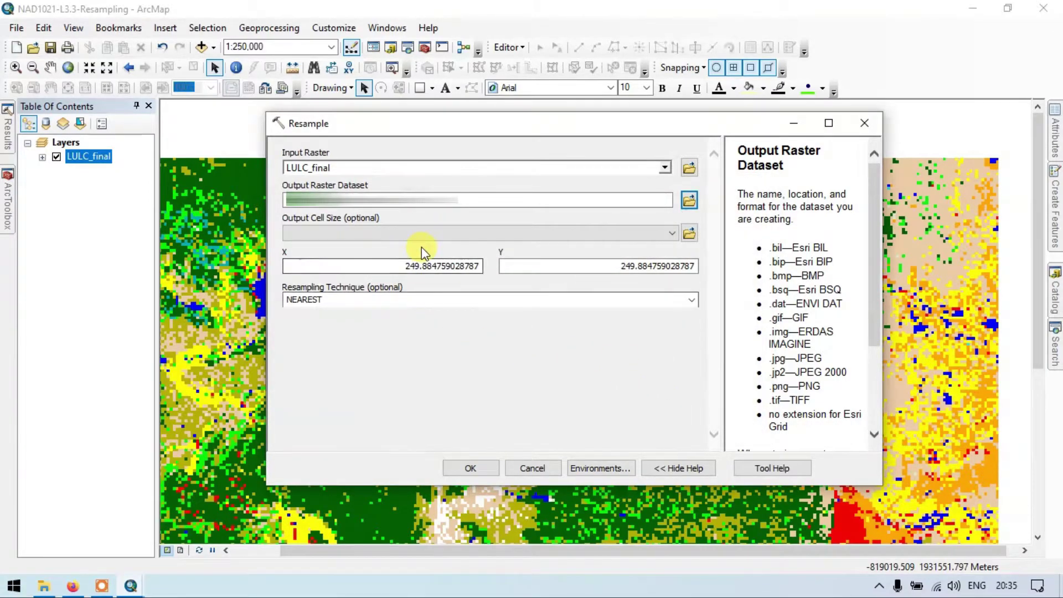
Set the output cell size of the resampled raster to 40 in both X and Y.
{"action": "left_click", "coordinate": [561, 269]}
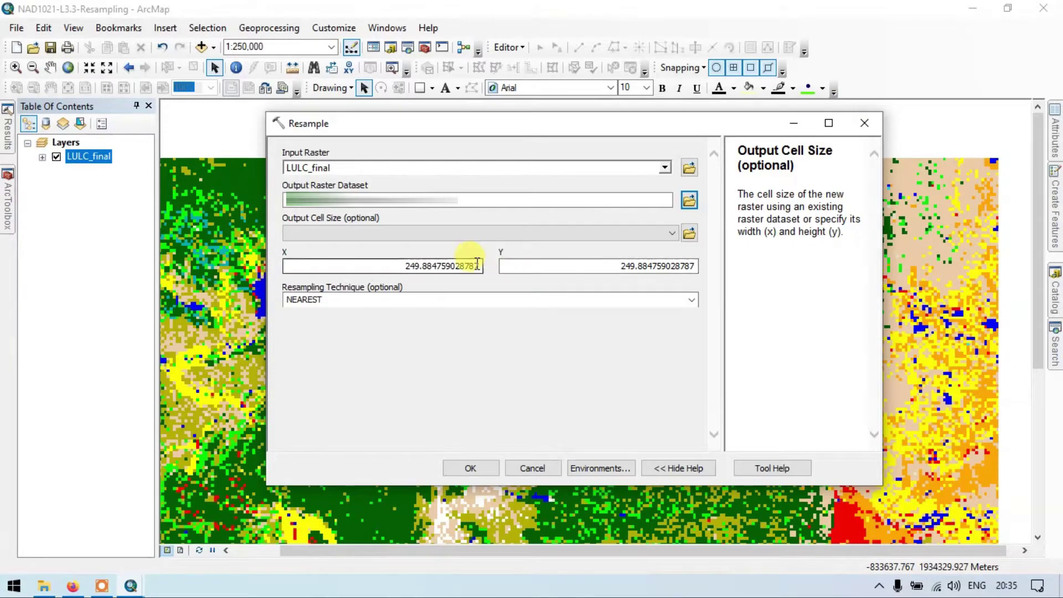
{"action": "left_click_drag", "start_coordinate": [478, 264], "coordinate": [395, 270]}
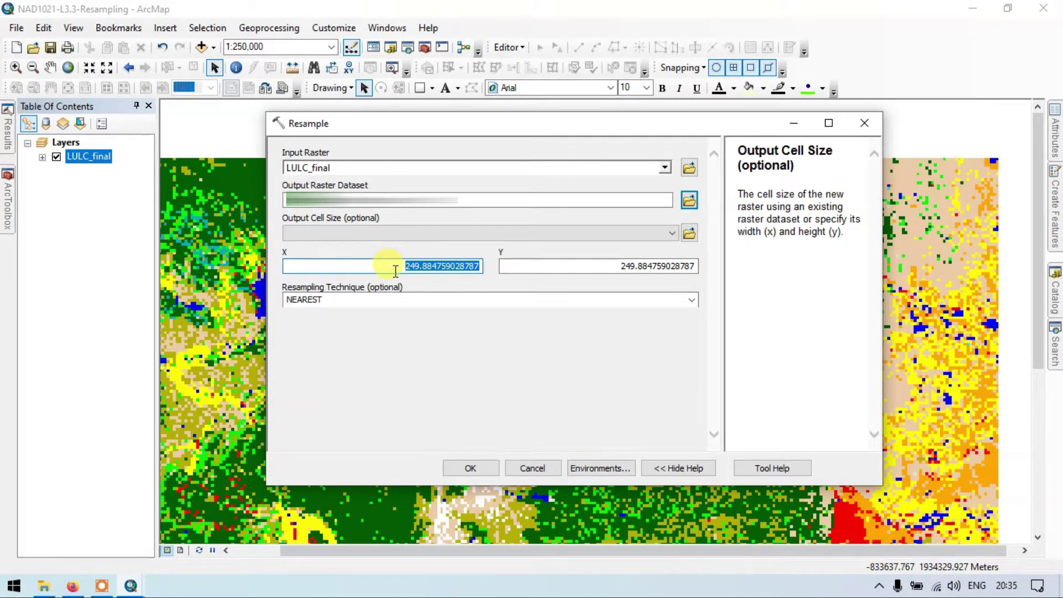
{"action": "key", "text": "Delete"}
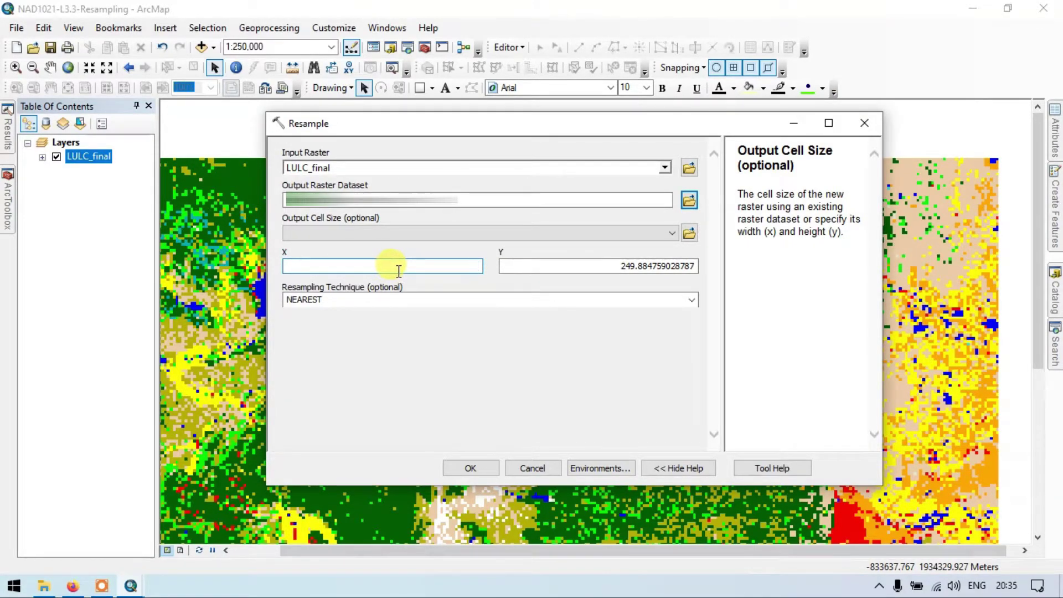
{"action": "type", "text": "40"}
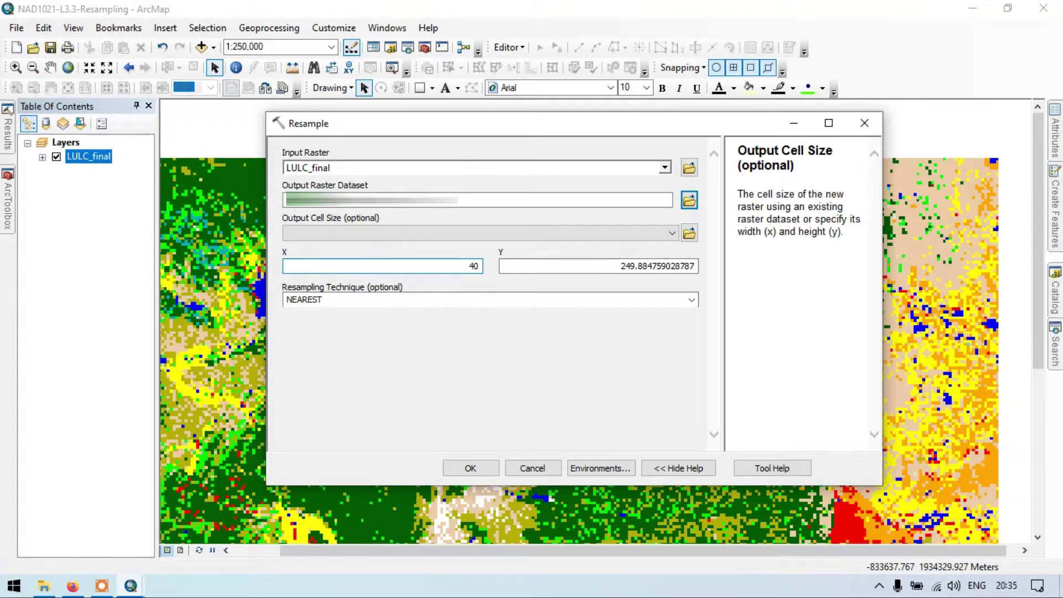
{"action": "left_click_drag", "start_coordinate": [695, 265], "coordinate": [599, 263]}
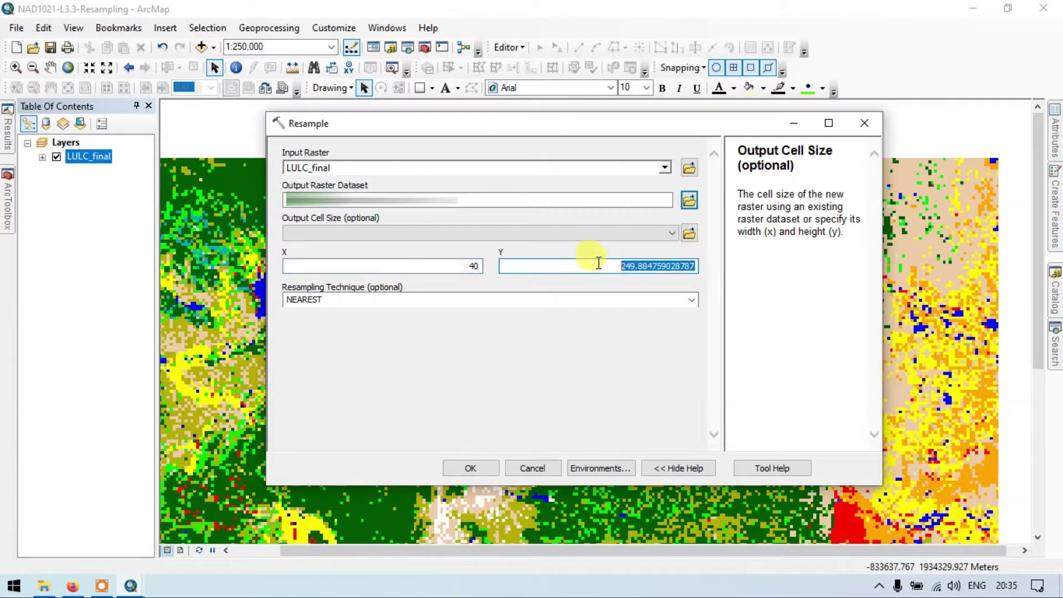
{"action": "key", "text": "Delete"}
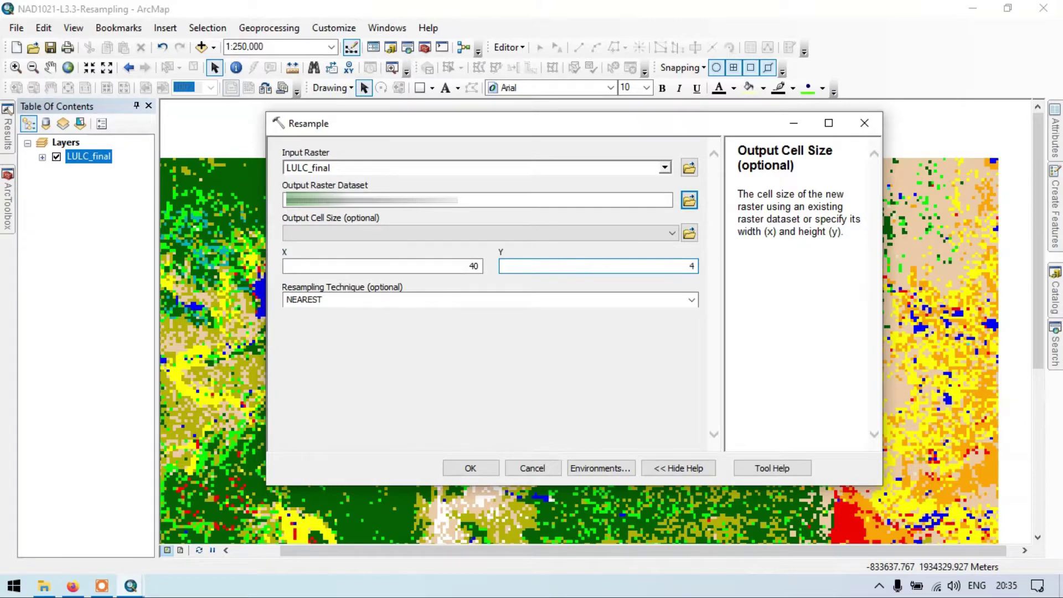
{"action": "type", "text": "40"}
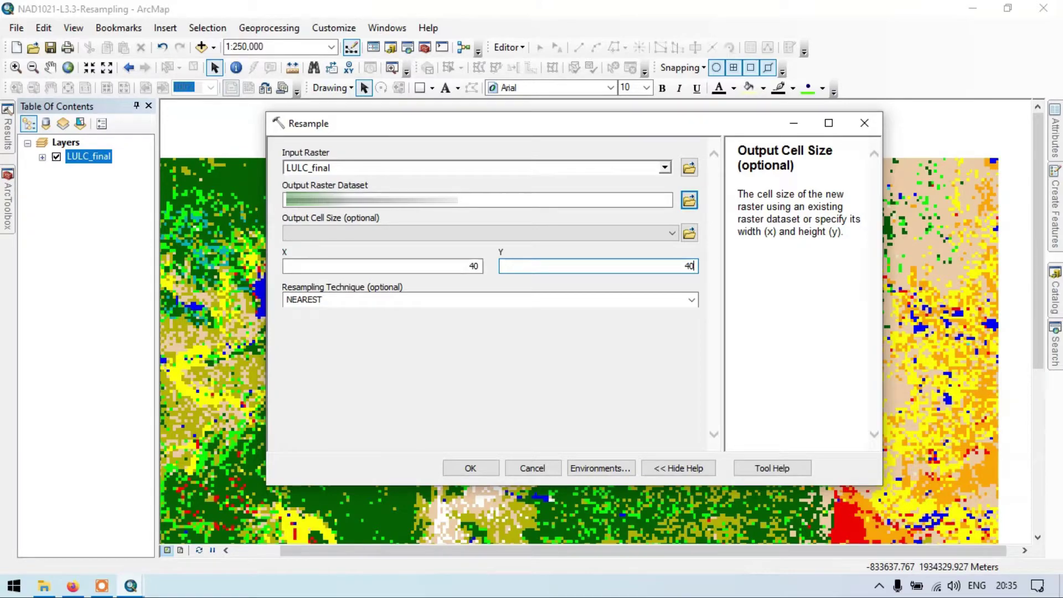
Choose NEAREST as the resampling technique and run the Resample tool.
{"action": "left_click", "coordinate": [414, 295]}
{"action": "left_click", "coordinate": [691, 299]}
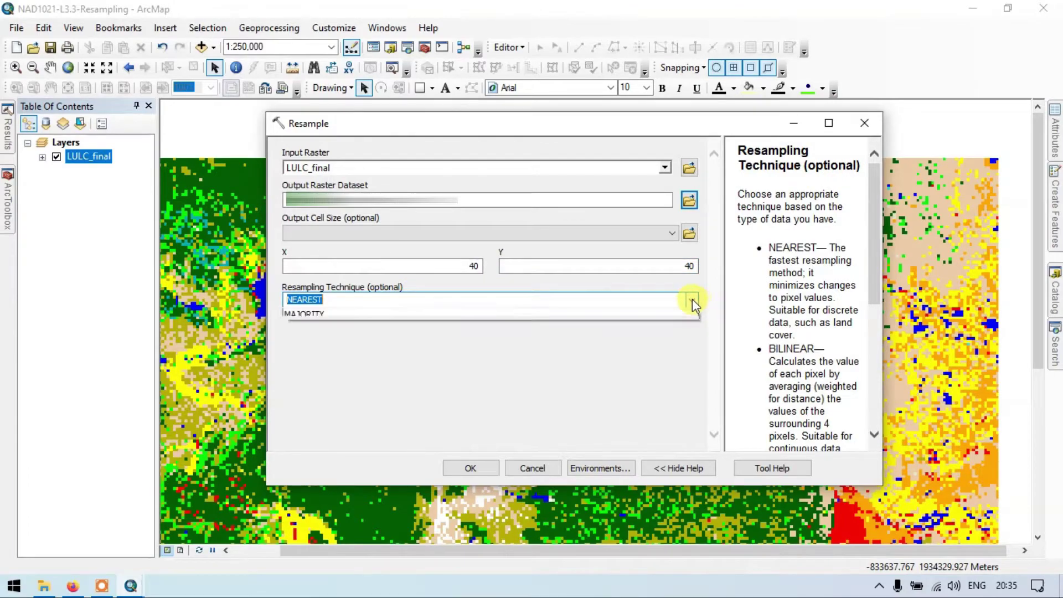
{"action": "left_click", "coordinate": [306, 314]}
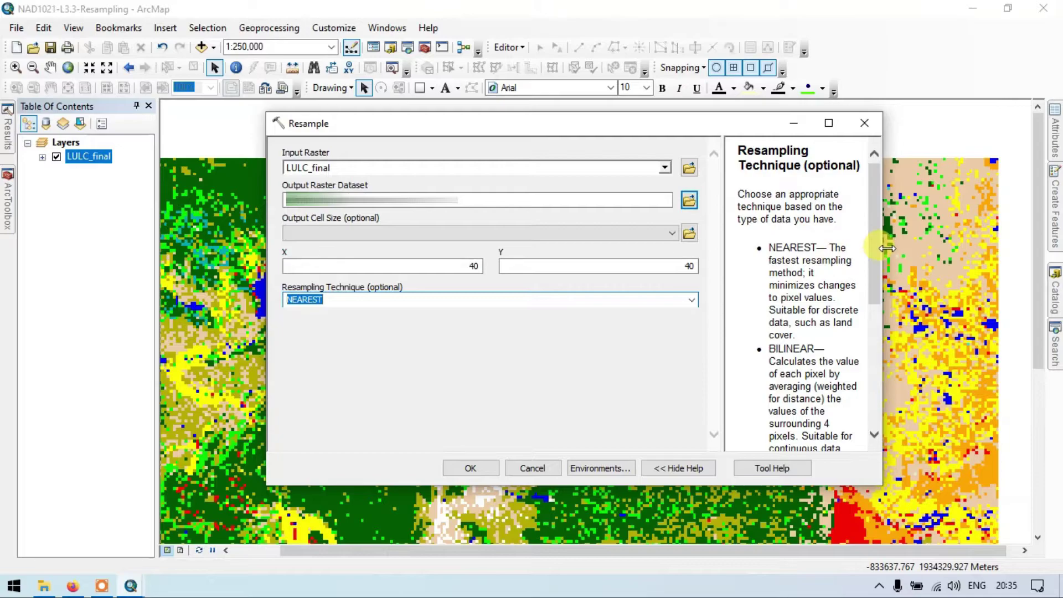
{"action": "left_click_drag", "start_coordinate": [887, 248], "coordinate": [936, 249]}
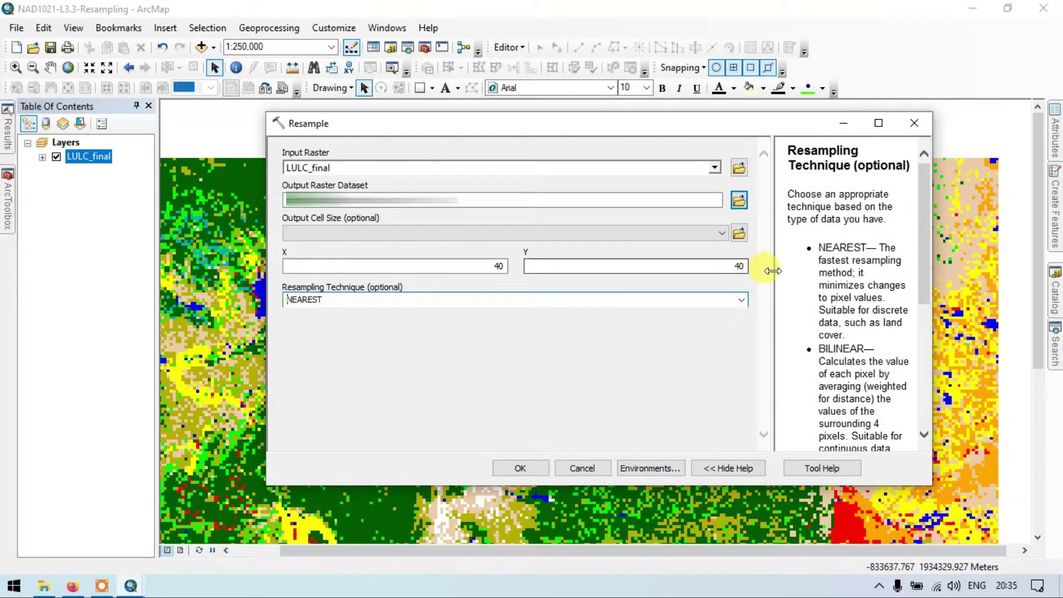
{"action": "left_click_drag", "start_coordinate": [772, 271], "coordinate": [719, 271]}
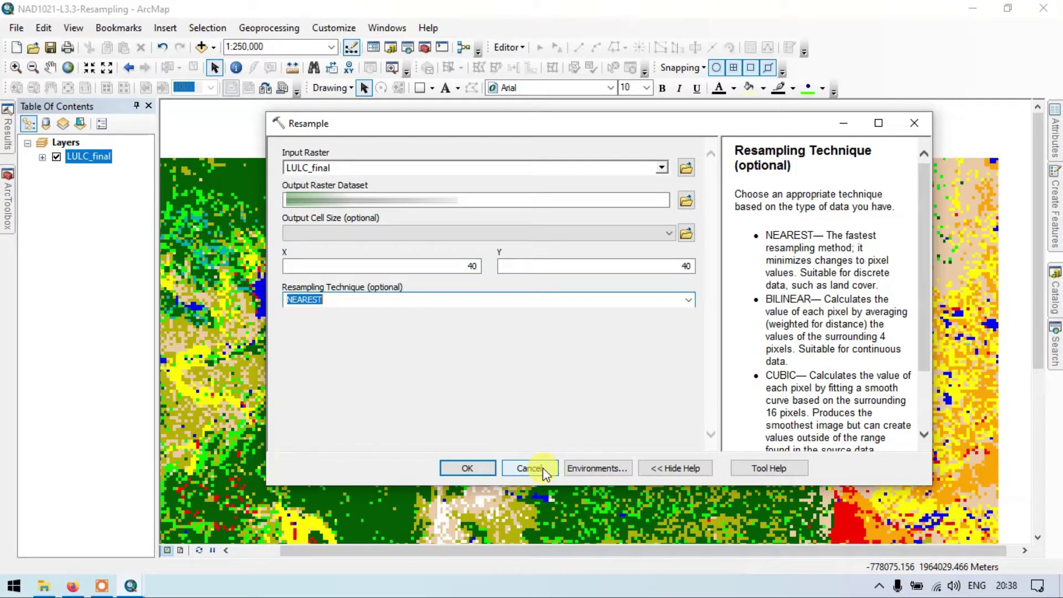
{"action": "left_click", "coordinate": [472, 468]}
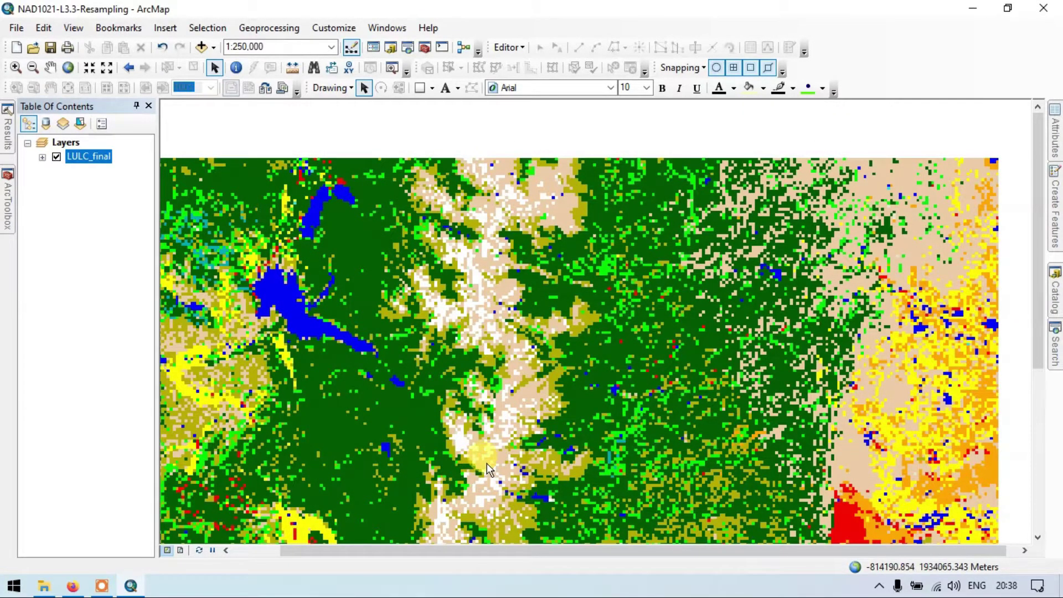
Examine the resampled LULC_40 raster as a whole and up close at map scales down to 1:24,000.
{"action": "scroll", "coordinate": [491, 461], "scroll_direction": "down", "scroll_amount": 2}
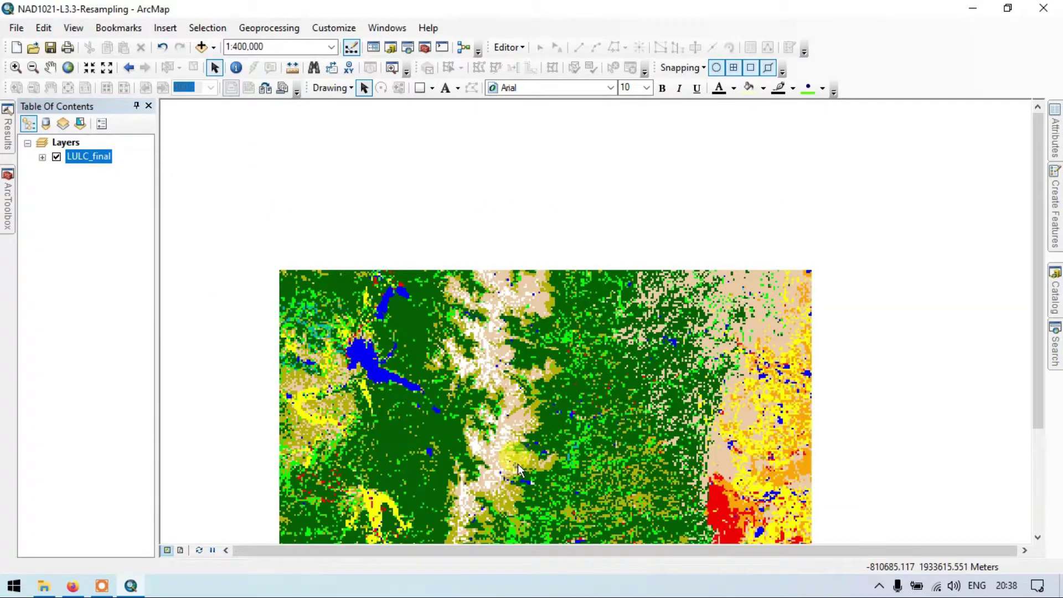
{"action": "left_click_drag", "start_coordinate": [517, 464], "coordinate": [517, 335]}
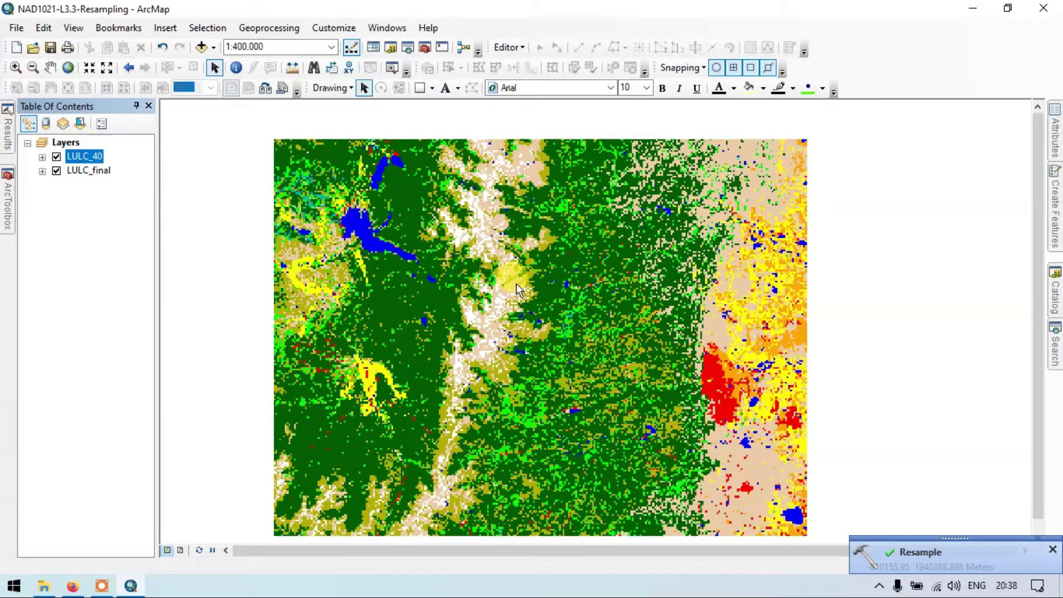
{"action": "scroll", "coordinate": [523, 286], "scroll_direction": "down", "scroll_amount": 3}
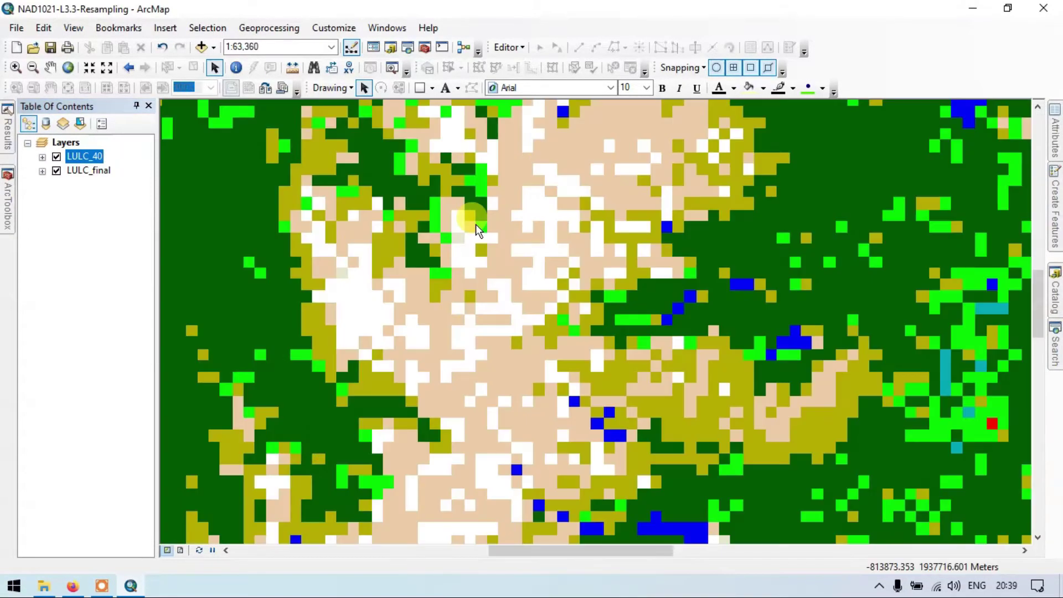
{"action": "scroll", "coordinate": [487, 208], "scroll_direction": "down", "scroll_amount": 1}
{"action": "scroll", "coordinate": [487, 209], "scroll_direction": "down", "scroll_amount": 2}
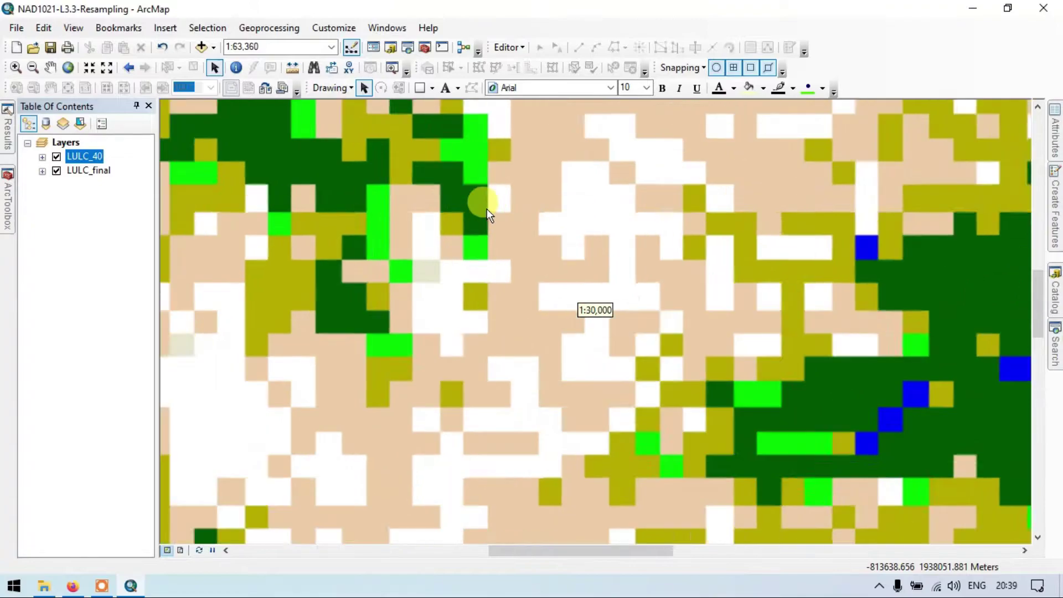
{"action": "scroll", "coordinate": [487, 208], "scroll_direction": "down", "scroll_amount": 1}
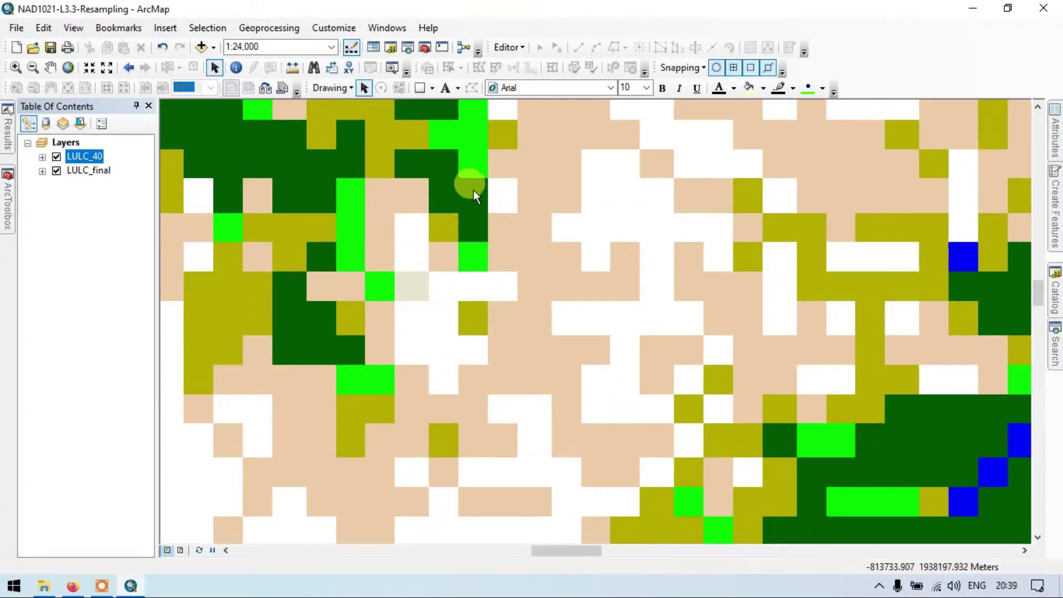
Open the Image Analysis window and dock it beside the table of contents.
{"action": "left_click", "coordinate": [337, 27]}
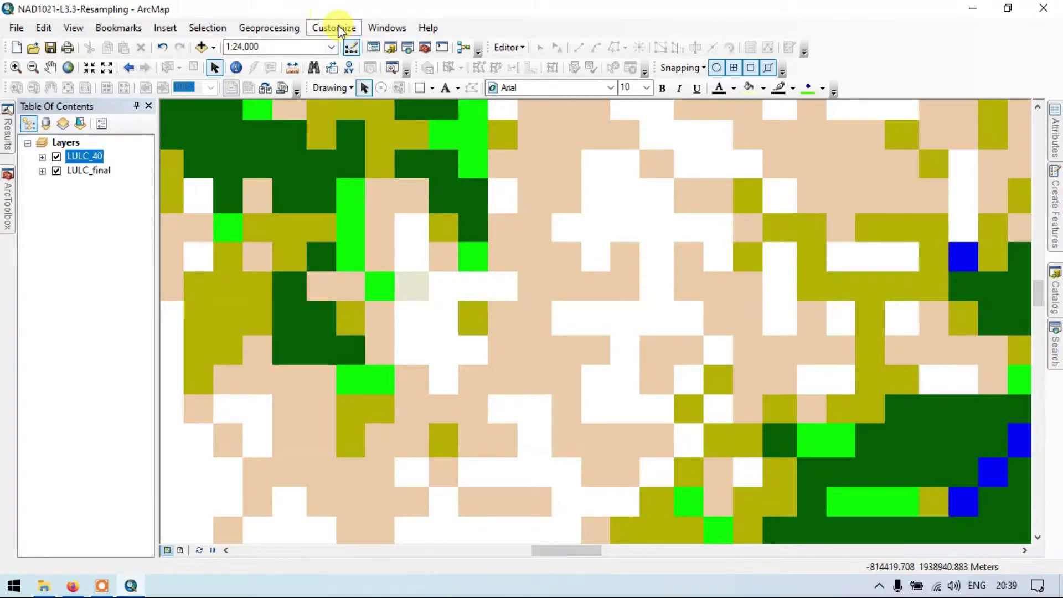
{"action": "left_click", "coordinate": [270, 28]}
{"action": "left_click", "coordinate": [270, 29]}
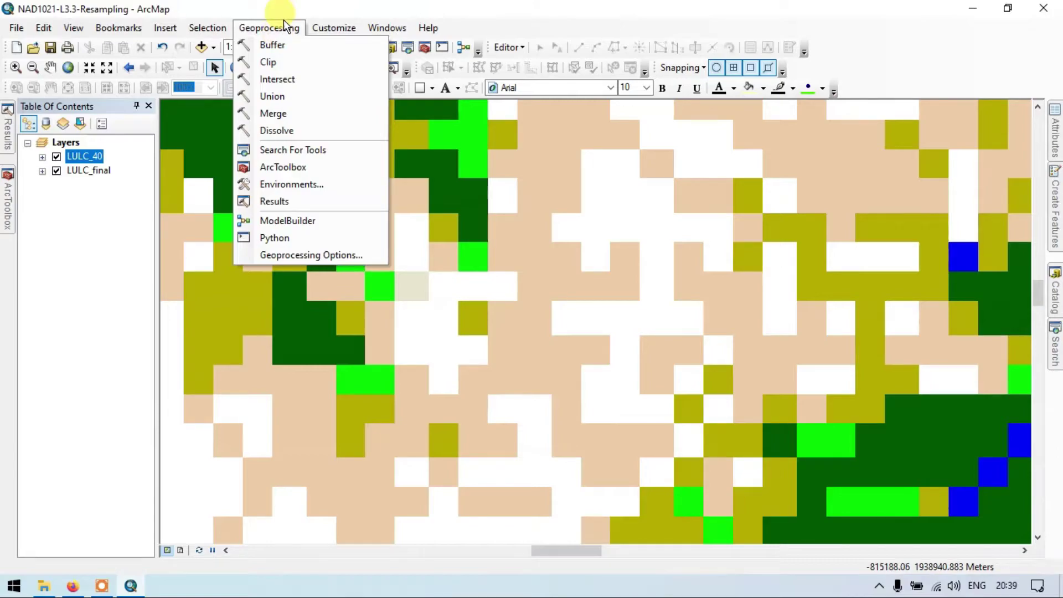
{"action": "mouse_move", "coordinate": [384, 29]}
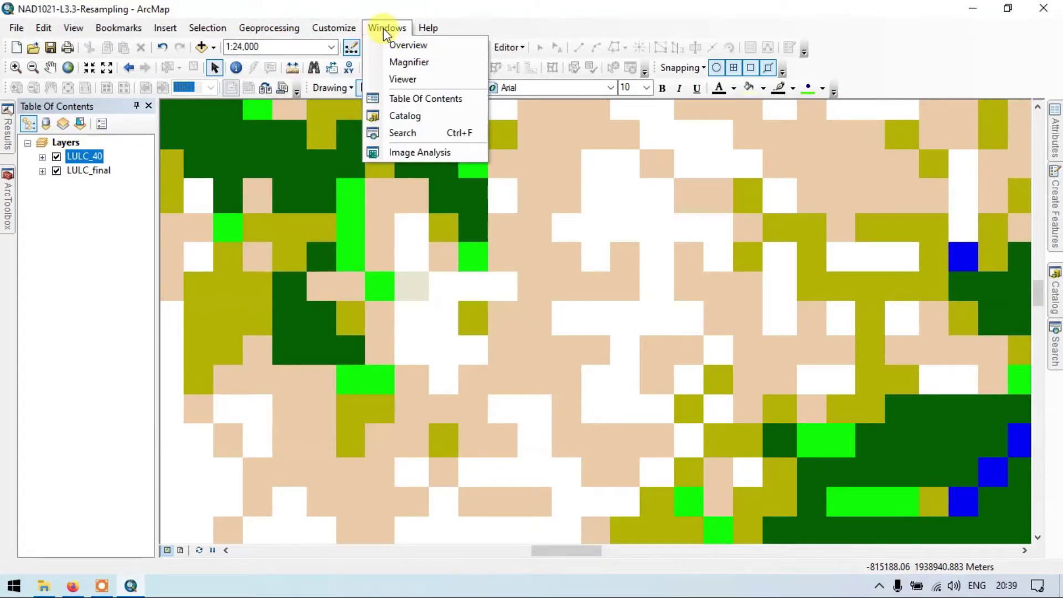
{"action": "left_click", "coordinate": [421, 149]}
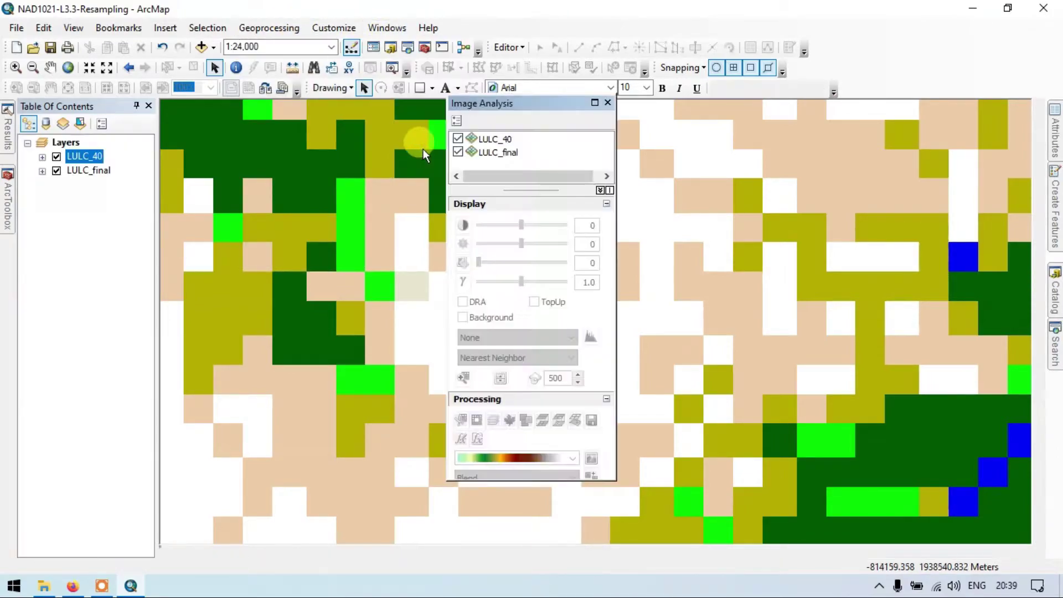
{"action": "left_click_drag", "start_coordinate": [517, 101], "coordinate": [219, 127]}
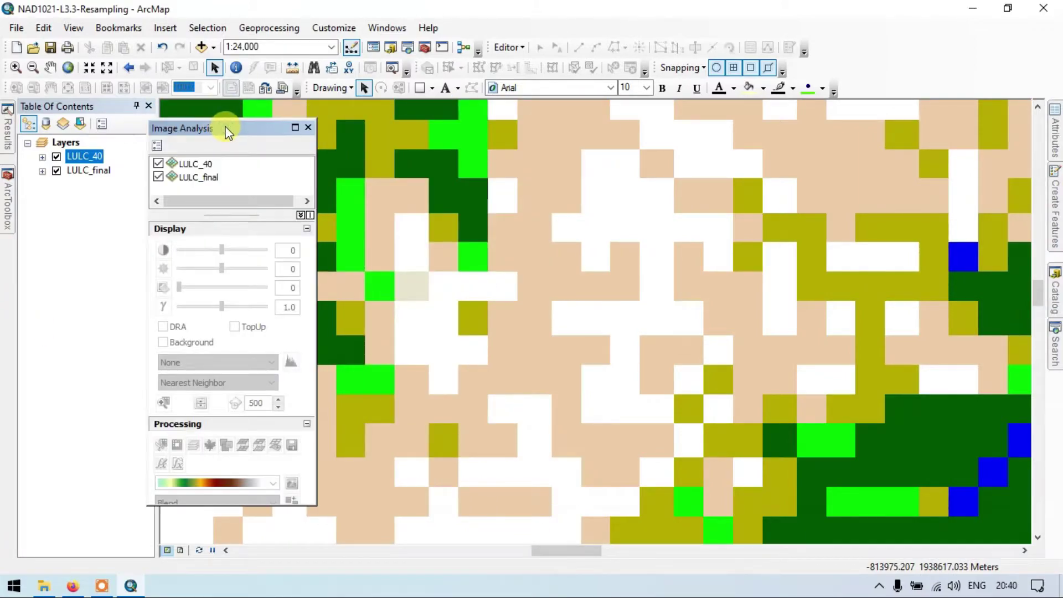
{"action": "double_click", "coordinate": [226, 127]}
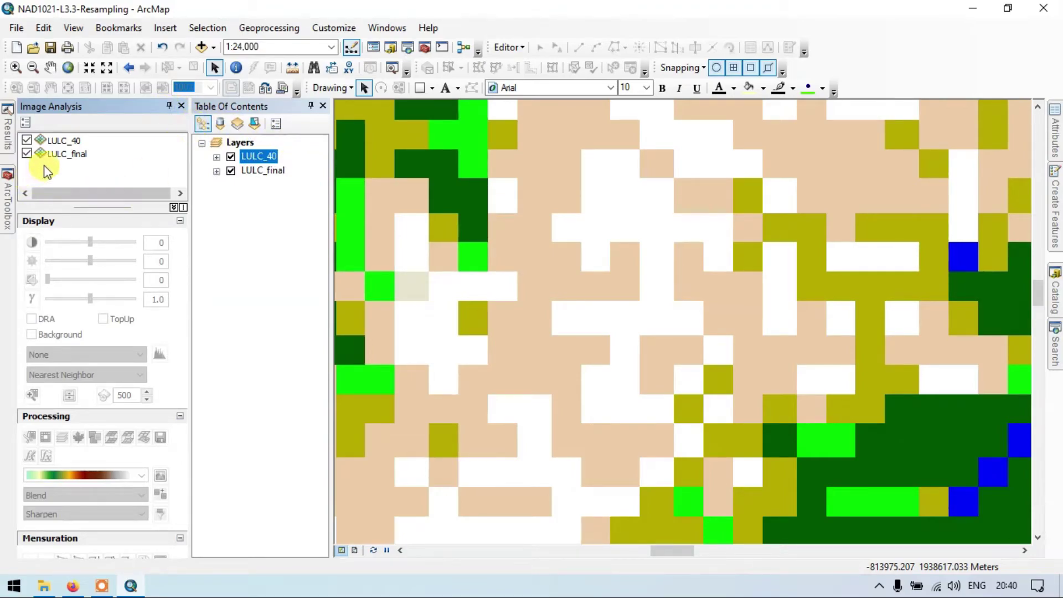
Select LULC_40 for image analysis and swipe the layer across the map against LULC_final.
{"action": "left_click", "coordinate": [63, 142]}
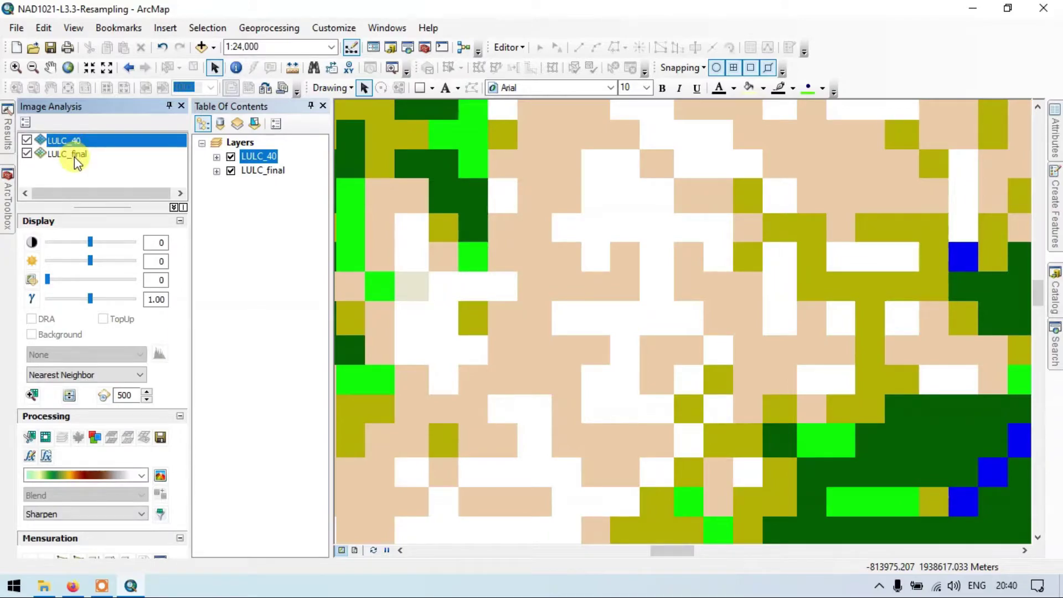
{"action": "left_click", "coordinate": [70, 395]}
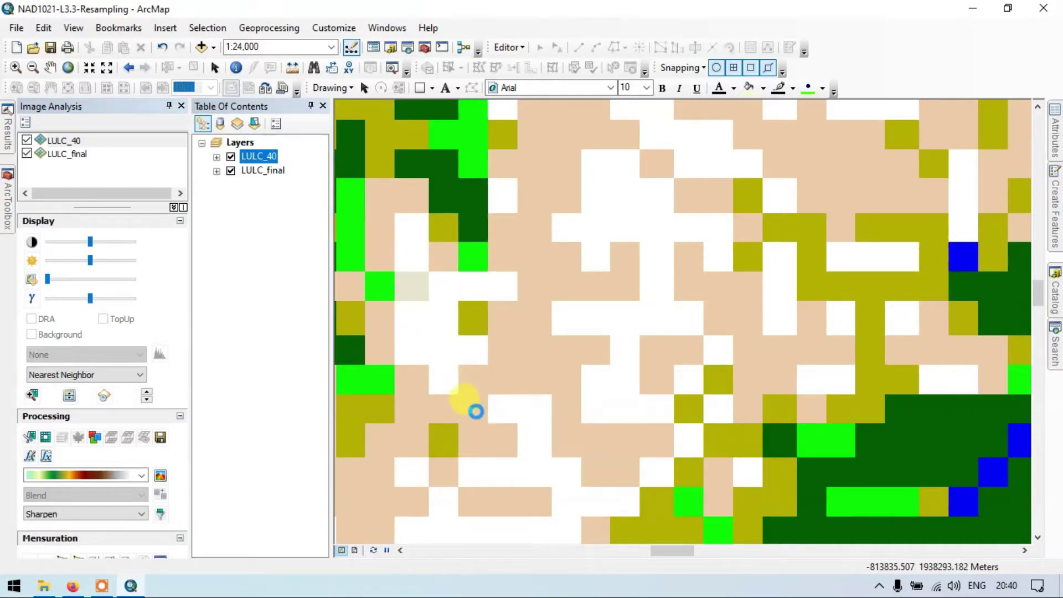
{"action": "left_click_drag", "start_coordinate": [477, 403], "coordinate": [684, 421]}
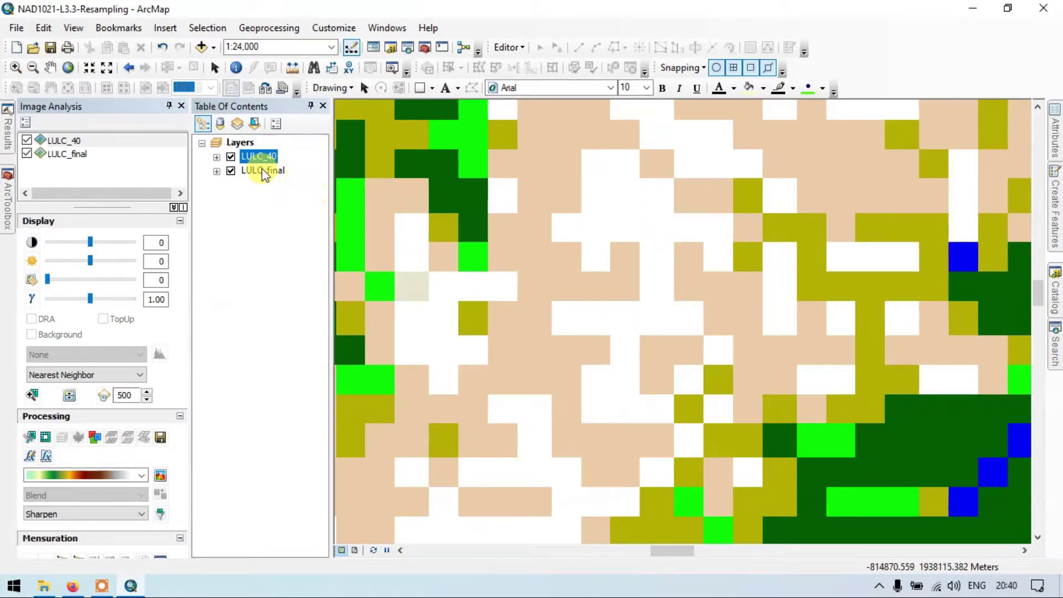
{"action": "left_click", "coordinate": [252, 156]}
Compare the cell edges of LULC_40 and LULC_final by swiping the top layer at 1:8,000 and 1:4,000.
{"action": "scroll", "coordinate": [566, 185], "scroll_direction": "up", "scroll_amount": 3}
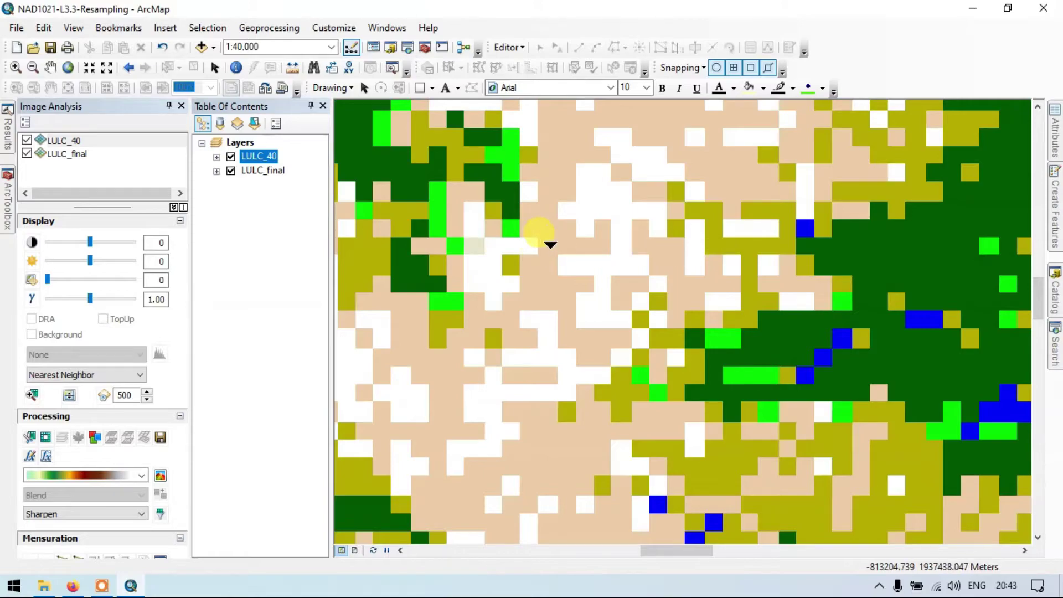
{"action": "scroll", "coordinate": [550, 242], "scroll_direction": "up", "scroll_amount": 1}
{"action": "scroll", "coordinate": [551, 244], "scroll_direction": "down", "scroll_amount": 8}
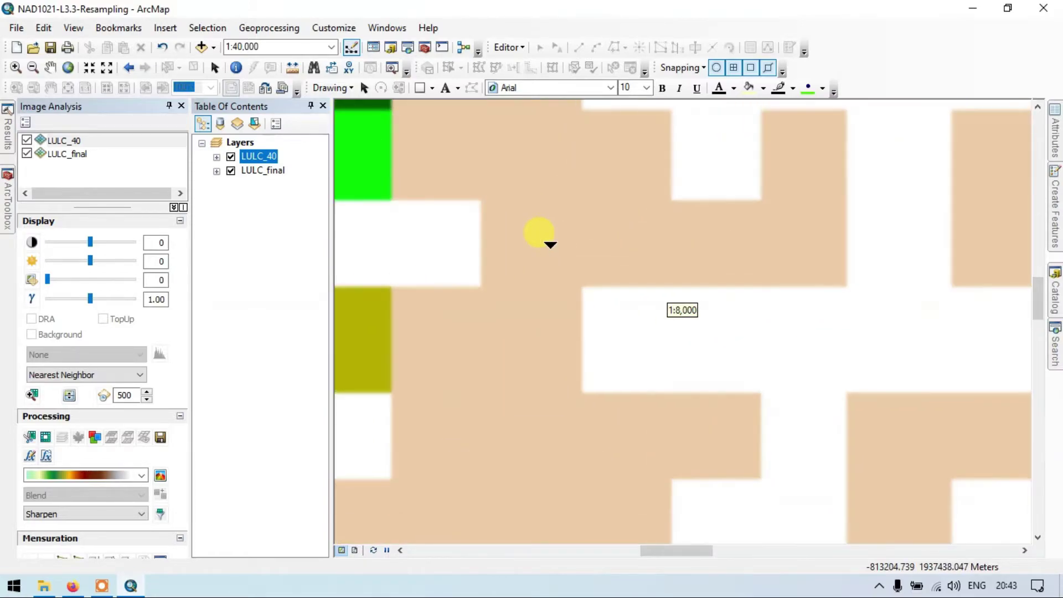
{"action": "left_click_drag", "start_coordinate": [508, 231], "coordinate": [689, 248]}
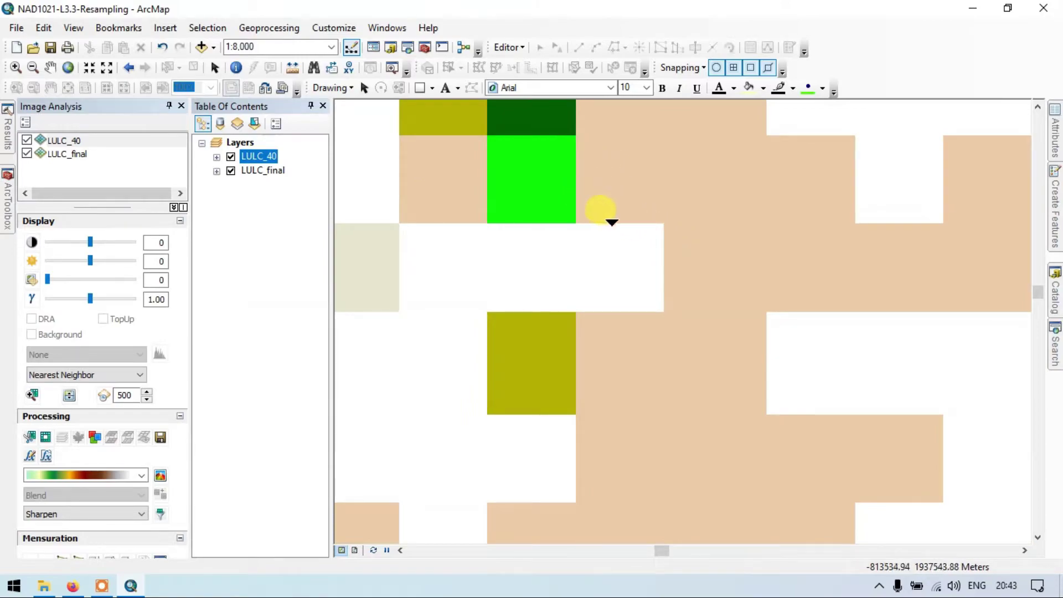
{"action": "scroll", "coordinate": [642, 182], "scroll_direction": "down", "scroll_amount": 3}
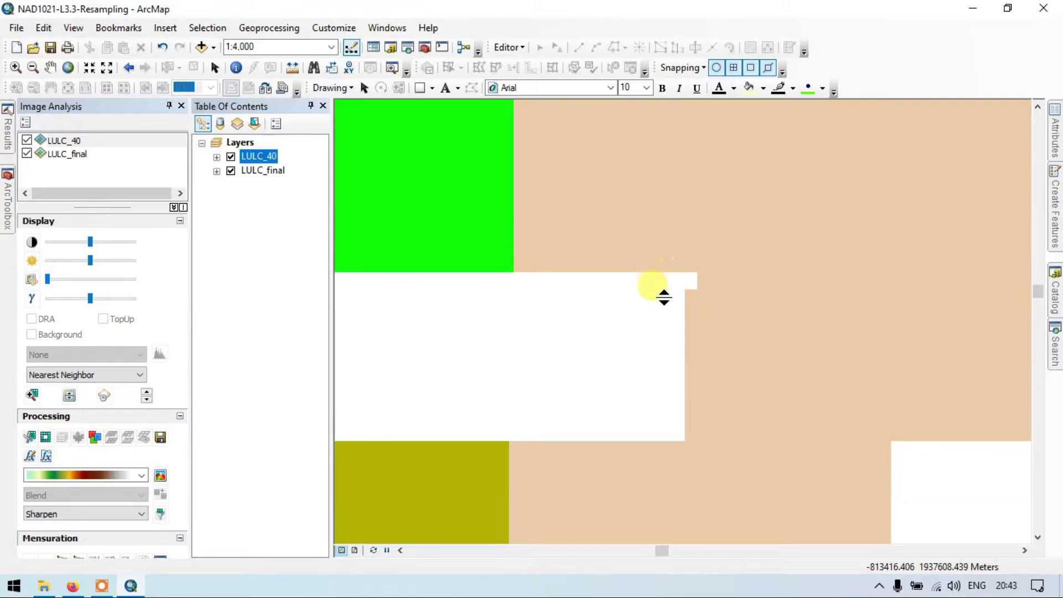
{"action": "left_click_drag", "start_coordinate": [664, 298], "coordinate": [688, 306]}
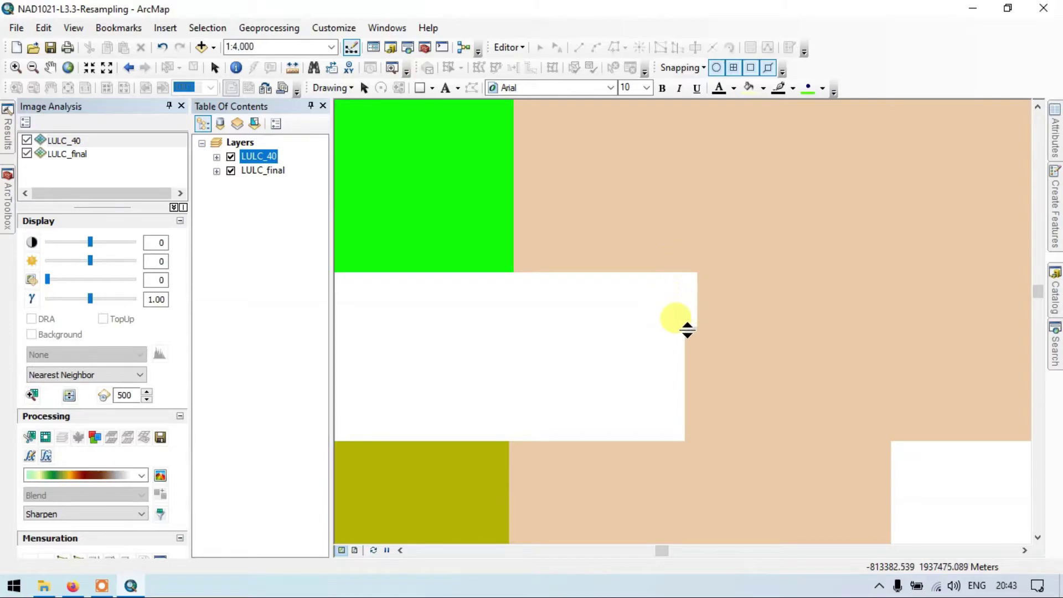
{"action": "left_click_drag", "start_coordinate": [691, 372], "coordinate": [685, 403]}
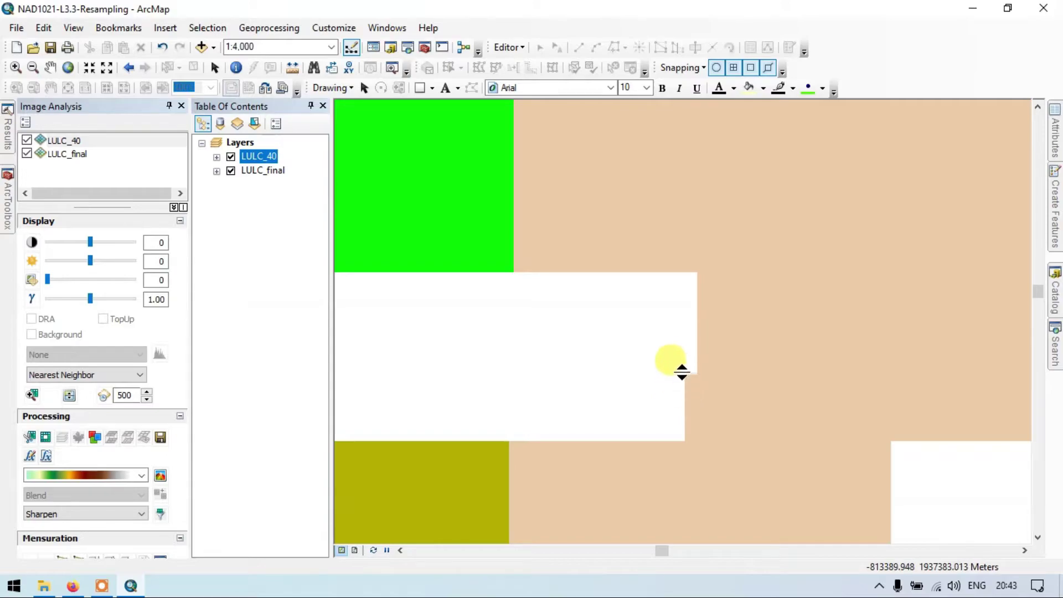
{"action": "left_click_drag", "start_coordinate": [688, 394], "coordinate": [698, 360]}
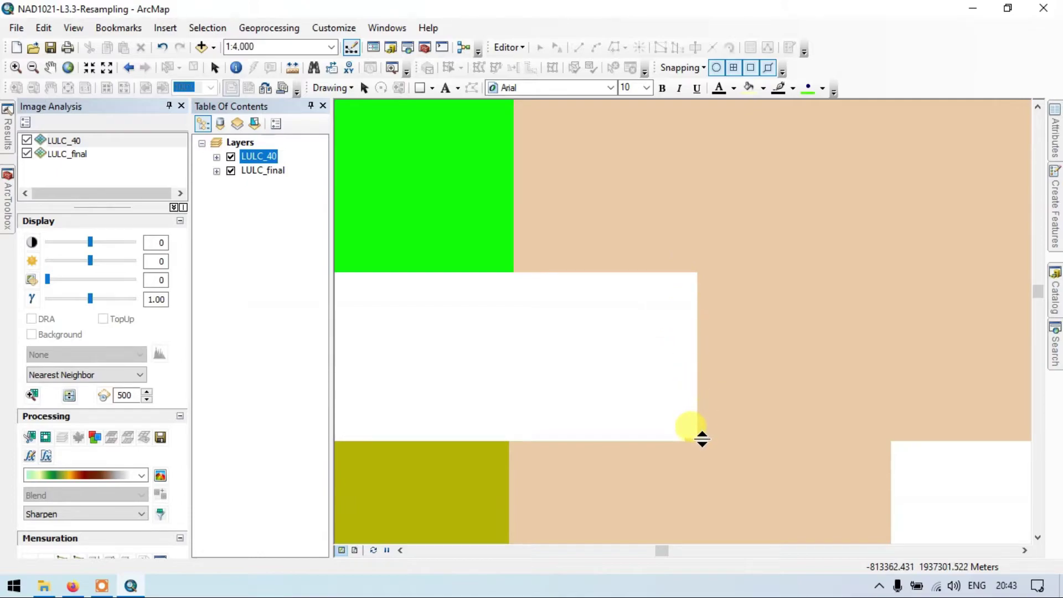
{"action": "scroll", "coordinate": [679, 384], "scroll_direction": "down", "scroll_amount": 2}
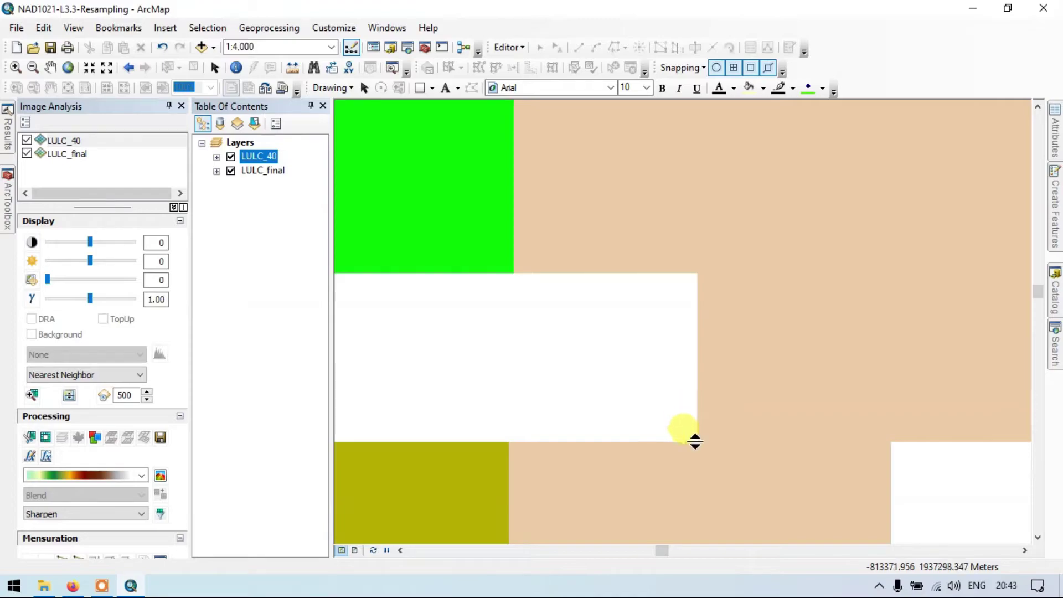
{"action": "left_click_drag", "start_coordinate": [693, 441], "coordinate": [696, 504]}
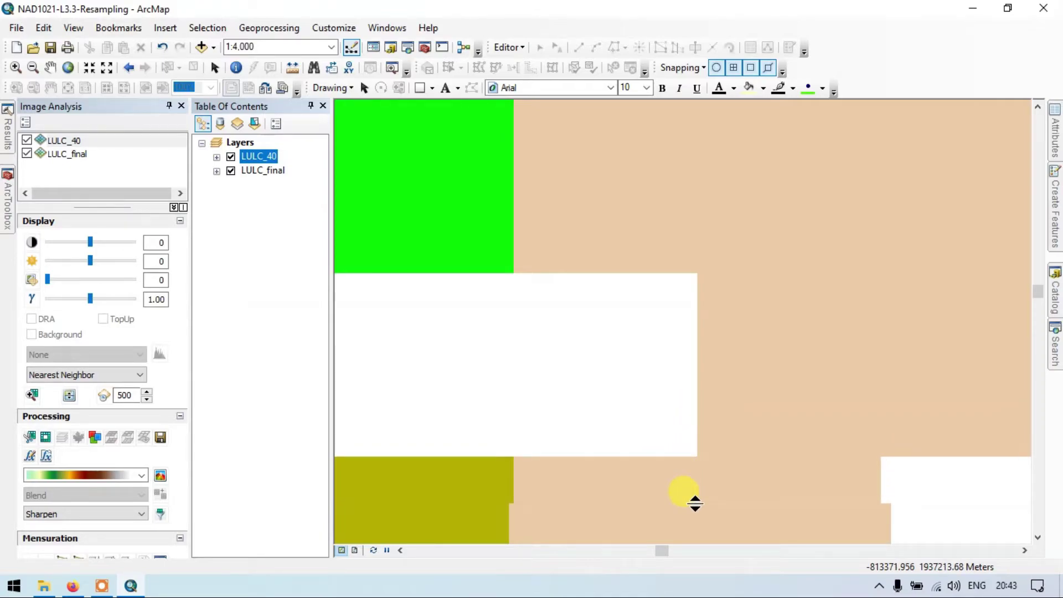
Swipe LULC_40 vertically over LULC_final at 1:4,000 to compare the position and size of their cells.
{"action": "left_click_drag", "start_coordinate": [695, 503], "coordinate": [691, 134]}
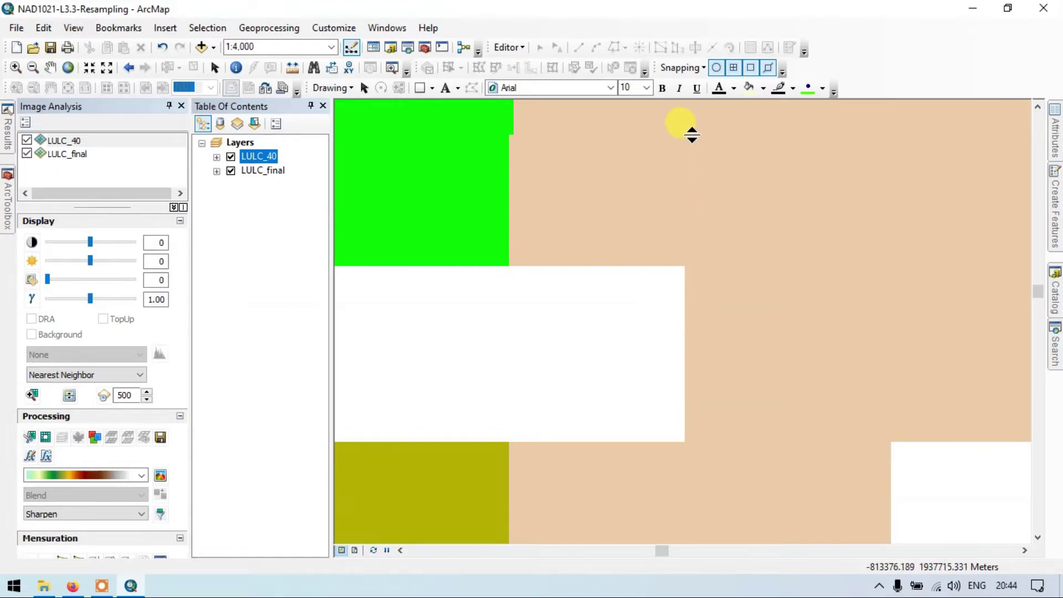
{"action": "scroll", "coordinate": [695, 293], "scroll_direction": "up", "scroll_amount": 4}
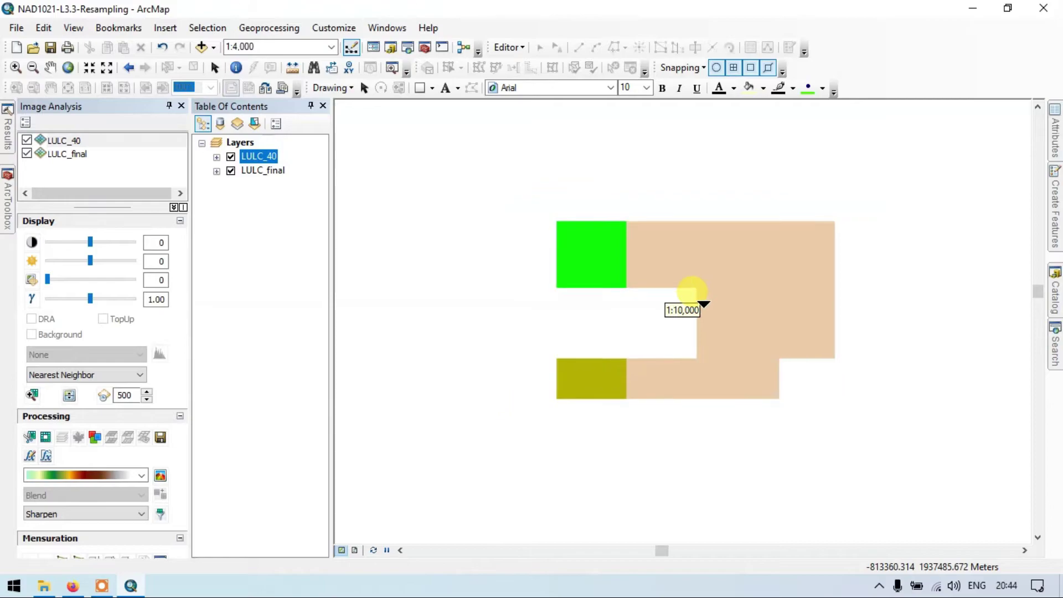
{"action": "scroll", "coordinate": [704, 303], "scroll_direction": "up", "scroll_amount": 2}
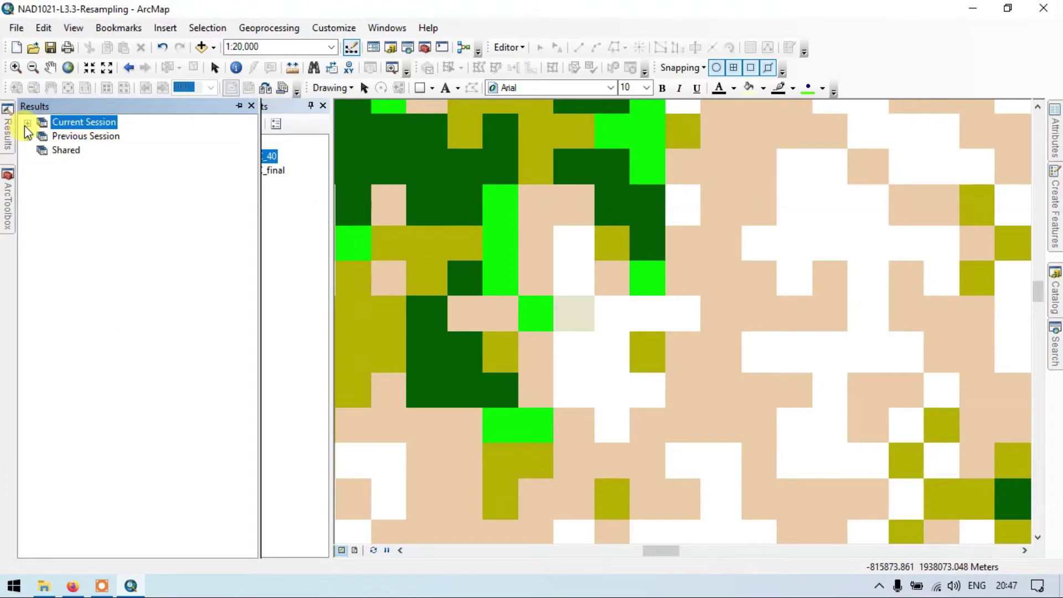
Reopen the current session's Resample run from the geoprocessing results and set its output raster to LULC_30m in the scarp folder.
{"action": "left_click", "coordinate": [25, 123]}
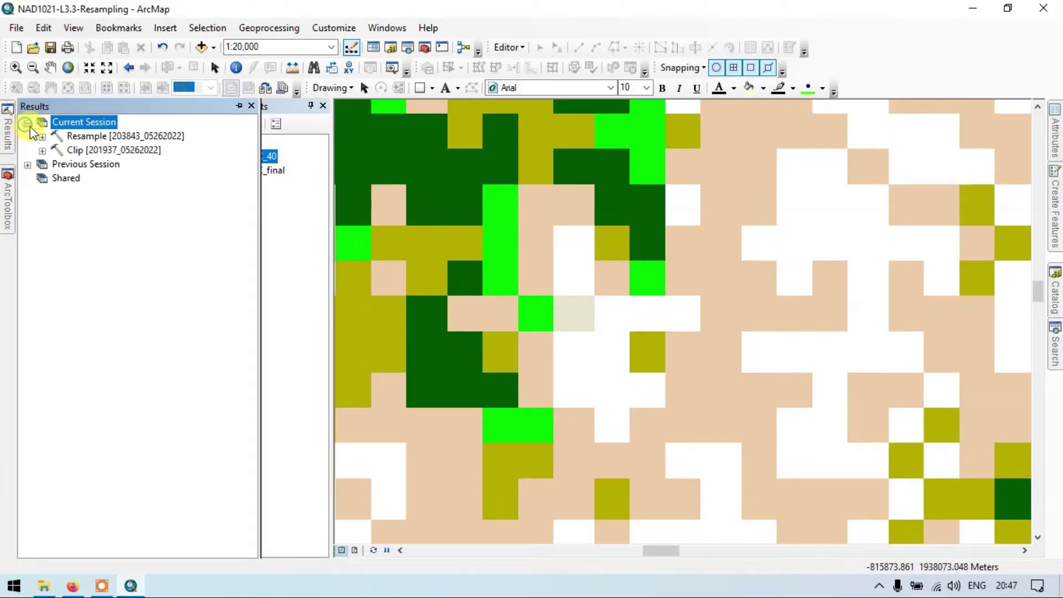
{"action": "double_click", "coordinate": [84, 135]}
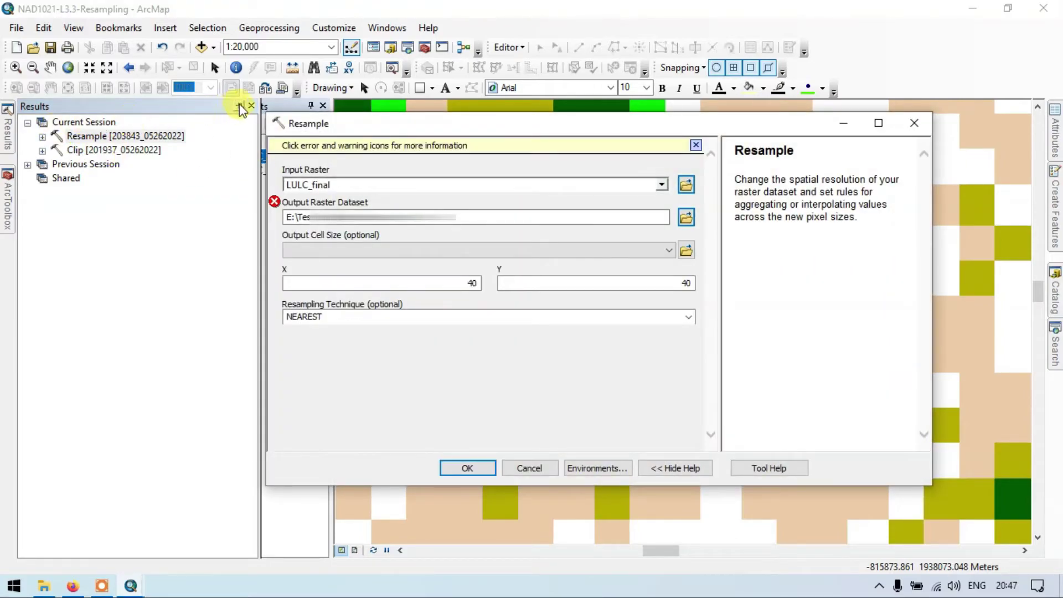
{"action": "left_click", "coordinate": [238, 106]}
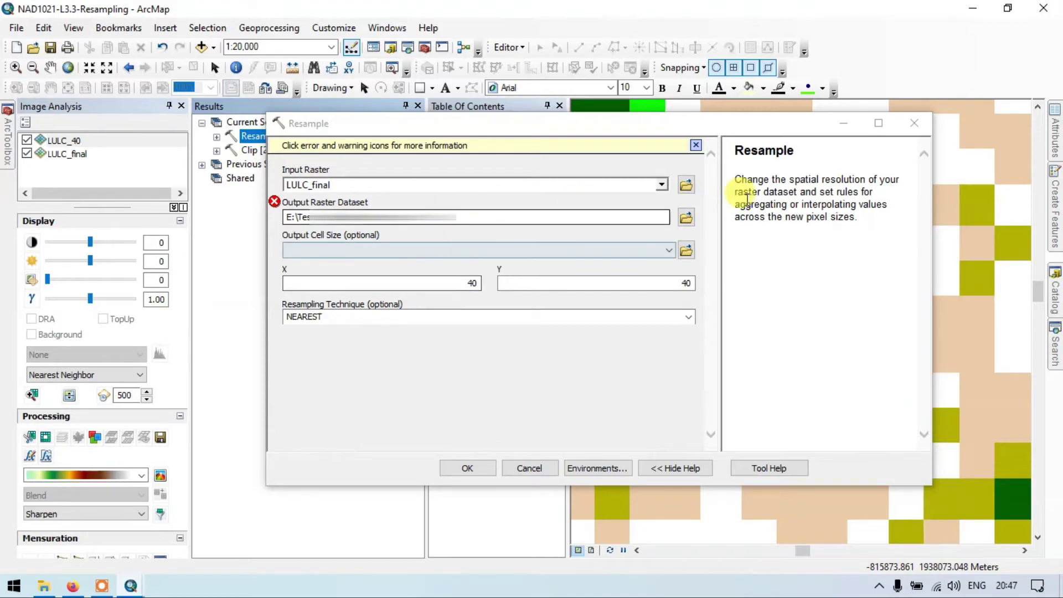
{"action": "left_click", "coordinate": [690, 217]}
{"action": "left_click", "coordinate": [686, 218]}
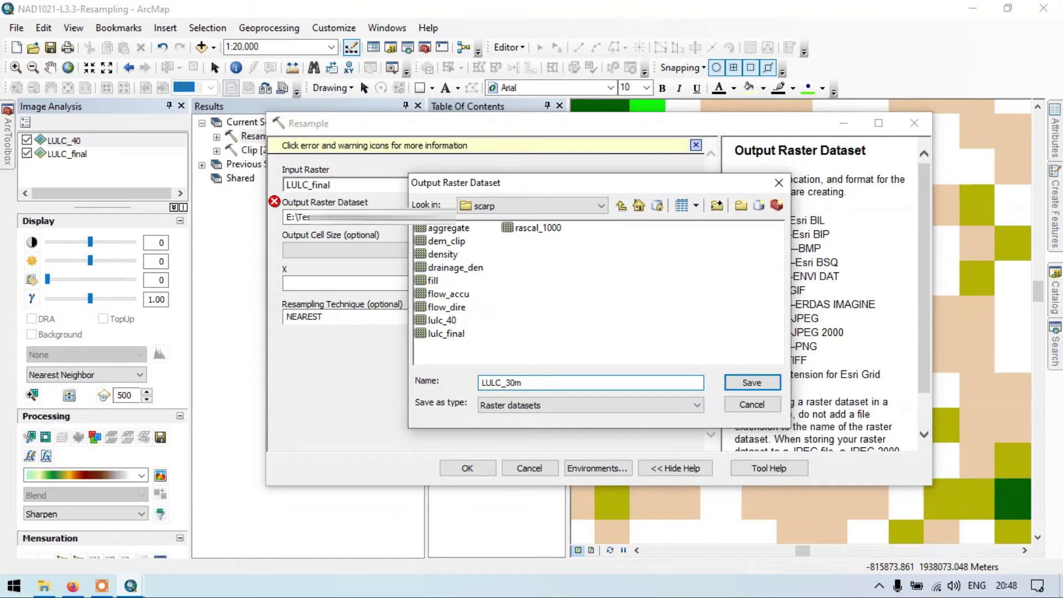
{"action": "left_click", "coordinate": [740, 382]}
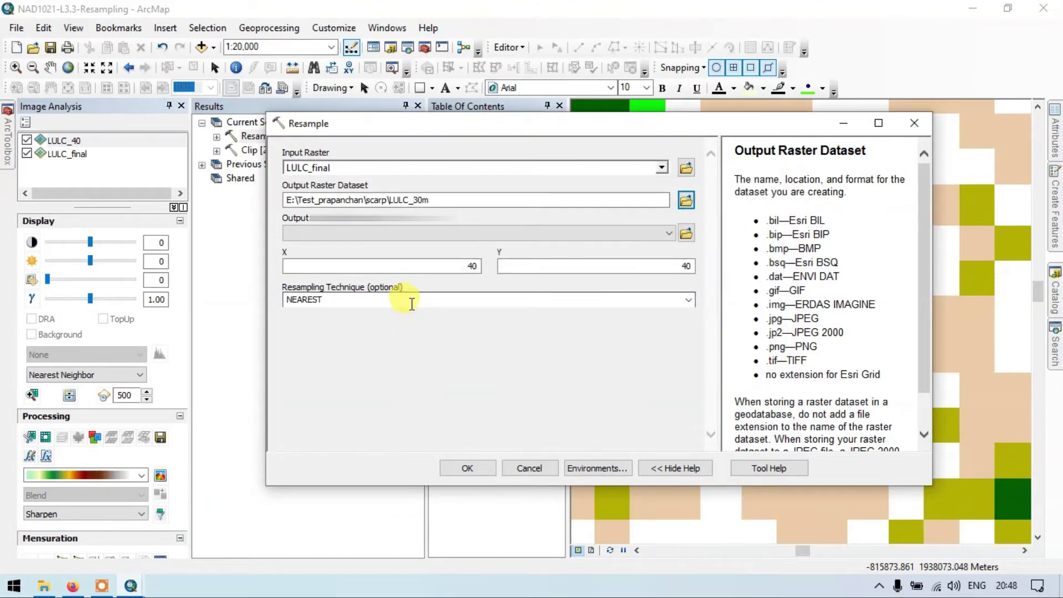
Set both the X and Y output cell size to 30 and run Resample on LULC_final.
{"action": "left_click", "coordinate": [473, 266]}
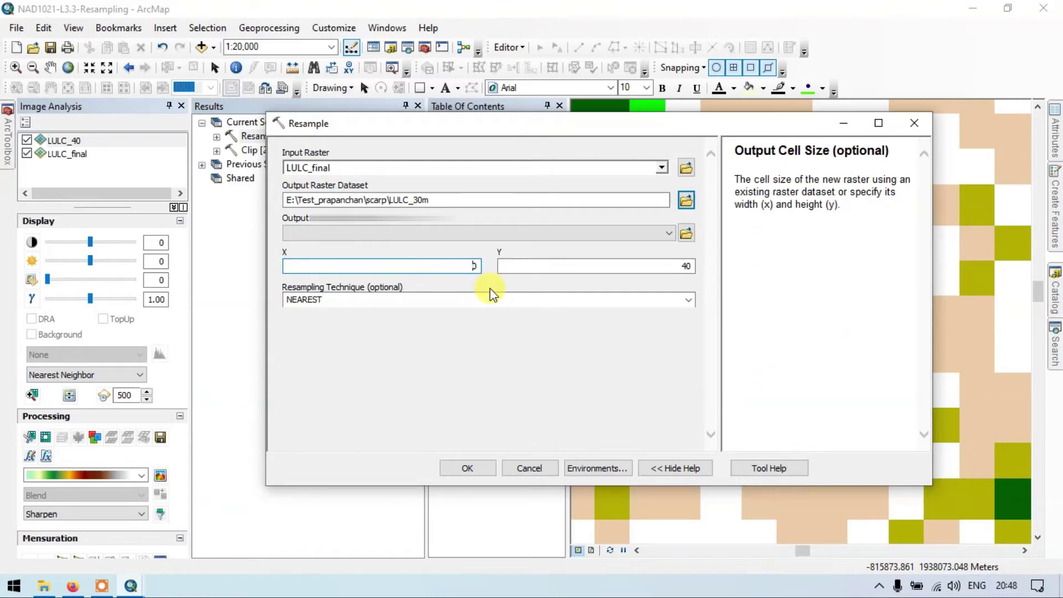
{"action": "type", "text": "30"}
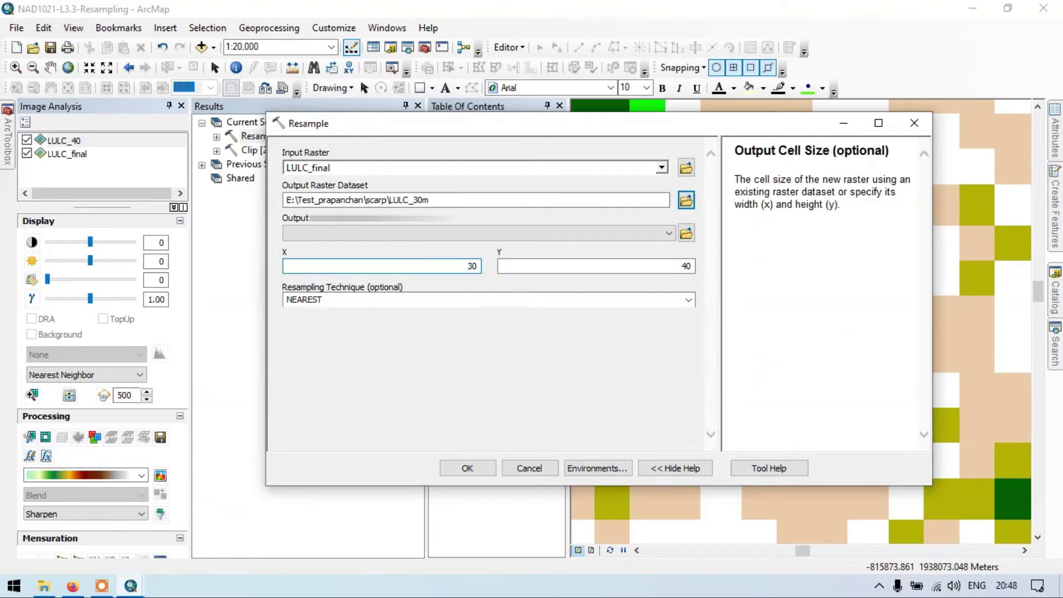
{"action": "left_click", "coordinate": [686, 266]}
{"action": "key", "text": "BackSpace"}
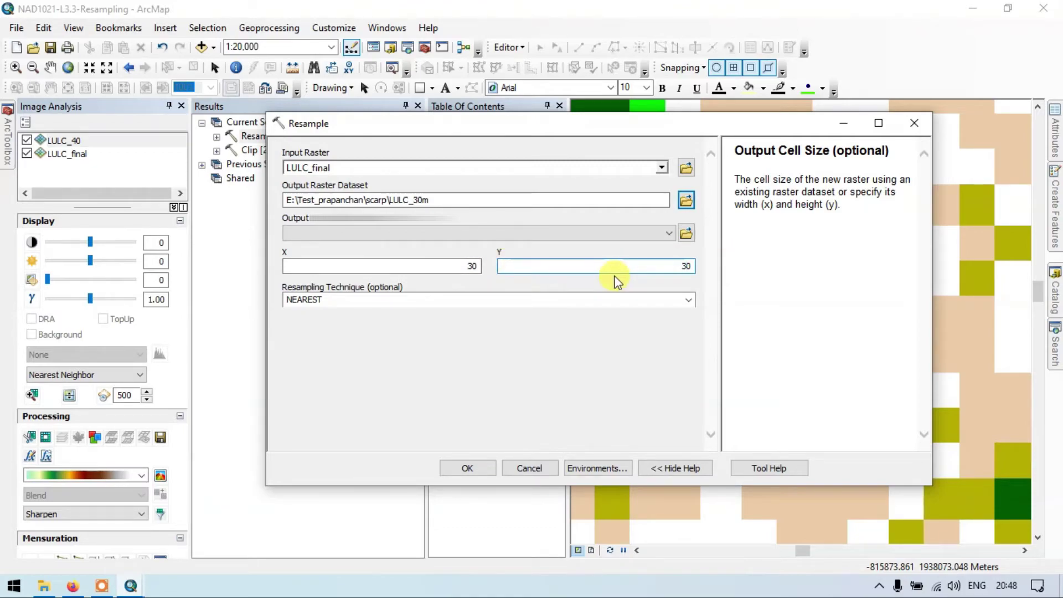
{"action": "left_click", "coordinate": [475, 469]}
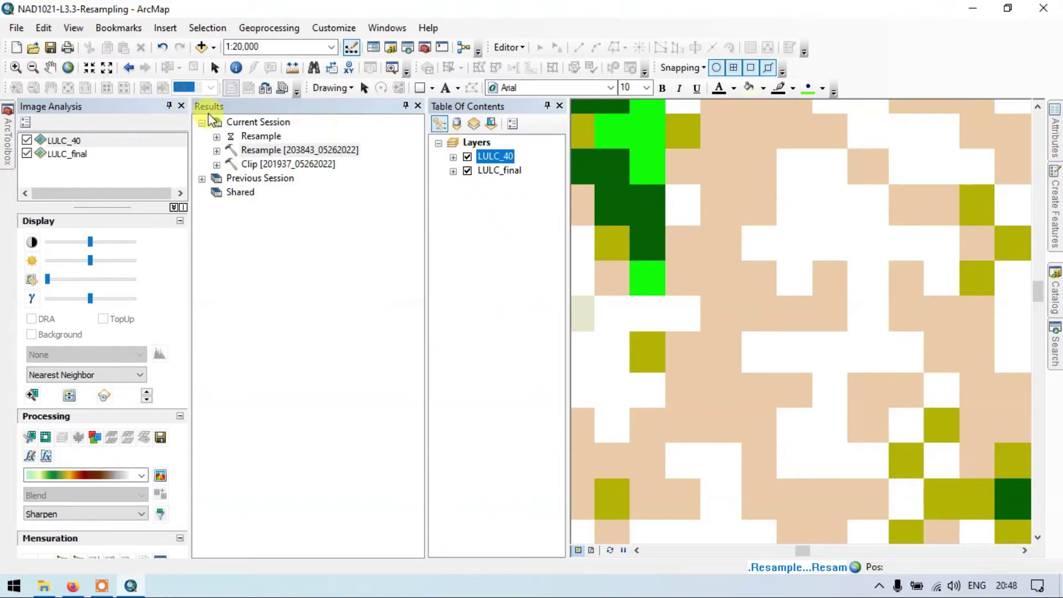
Auto-hide the Table Of Contents and Image Analysis windows and dock the Results window beside the map.
{"action": "double_click", "coordinate": [328, 106]}
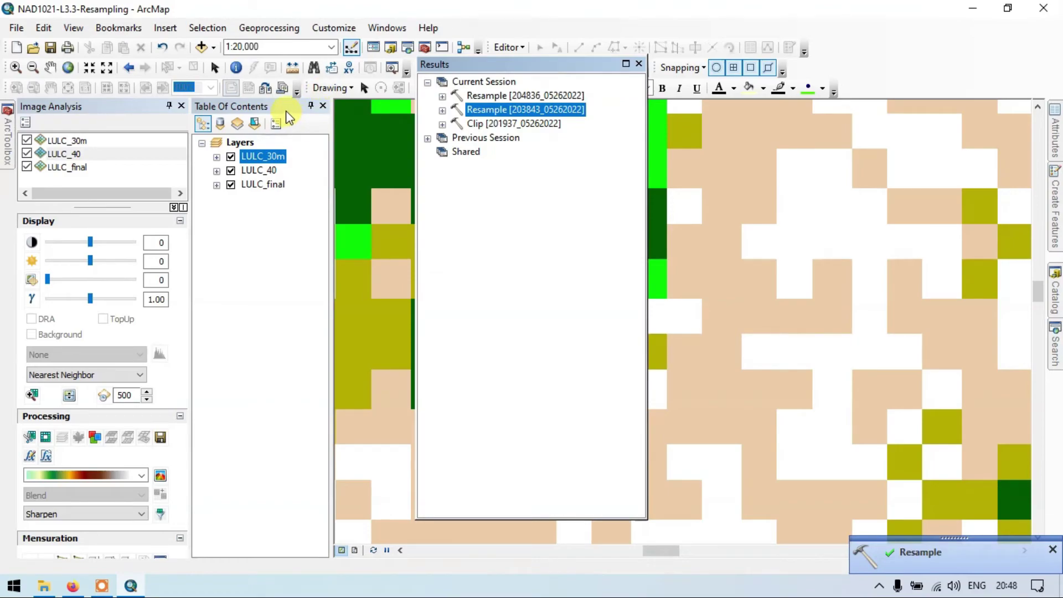
{"action": "double_click", "coordinate": [137, 104]}
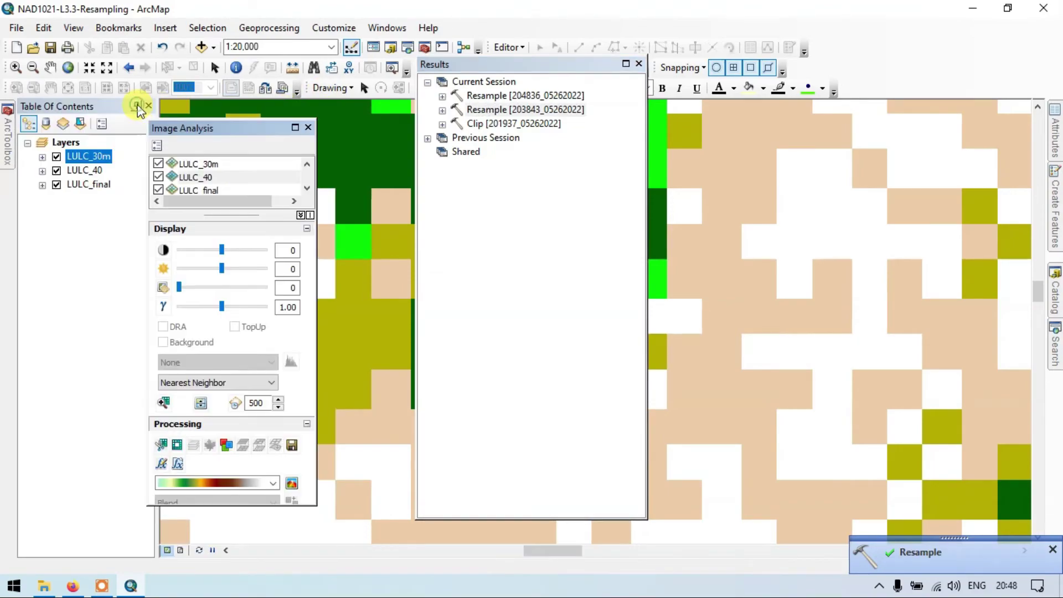
{"action": "left_click_drag", "start_coordinate": [215, 127], "coordinate": [159, 137]}
{"action": "left_click", "coordinate": [303, 105]}
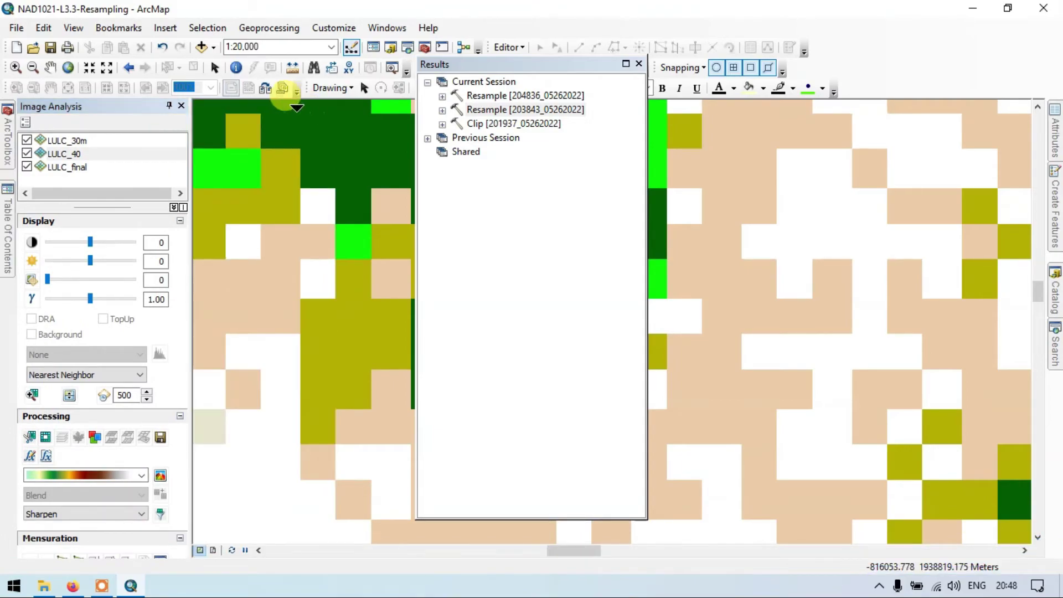
{"action": "left_click", "coordinate": [169, 105]}
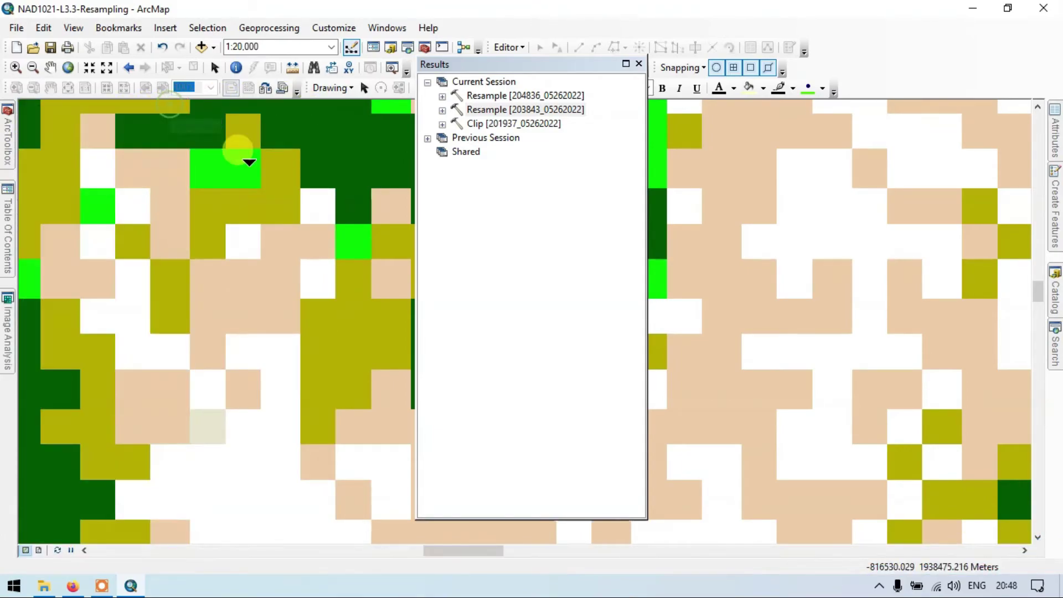
{"action": "left_click_drag", "start_coordinate": [532, 67], "coordinate": [144, 114]}
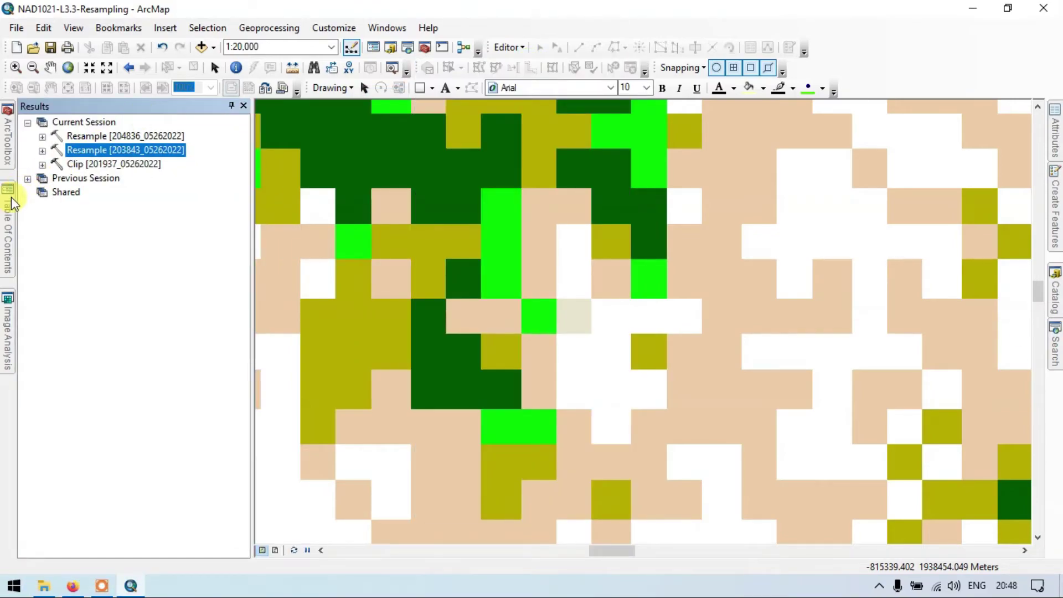
Turn off the LULC_40 layer, select LULC_30m for image analysis and activate the Swipe tool.
{"action": "mouse_move", "coordinate": [8, 207]}
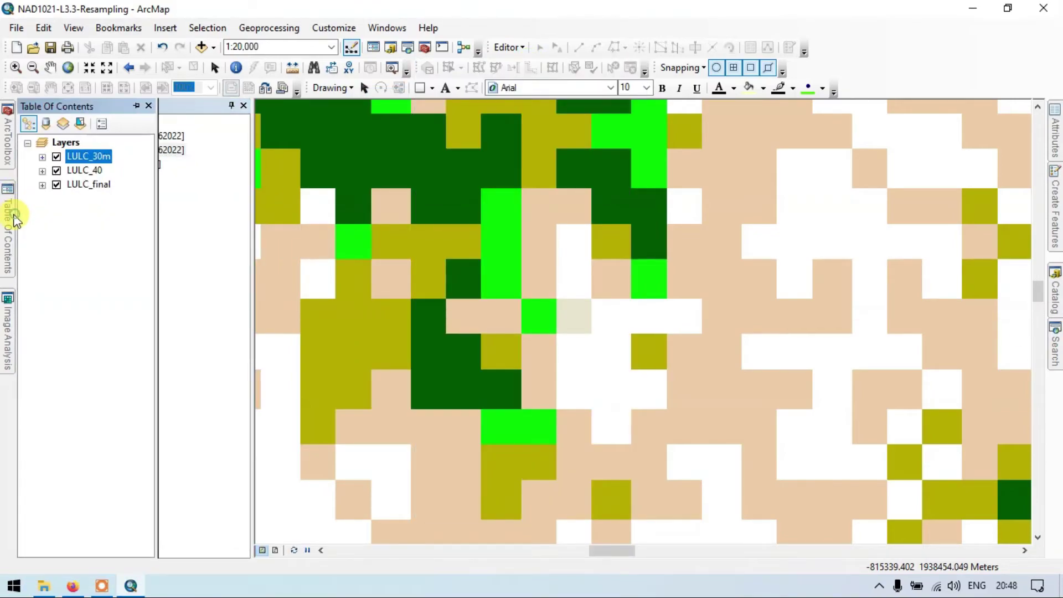
{"action": "left_click", "coordinate": [56, 171]}
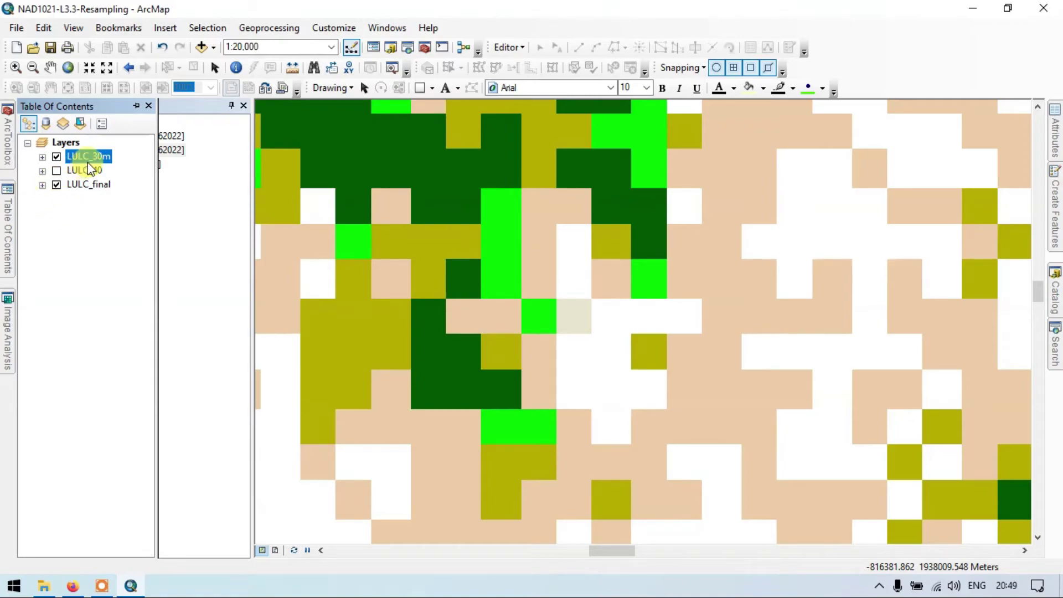
{"action": "mouse_move", "coordinate": [12, 329]}
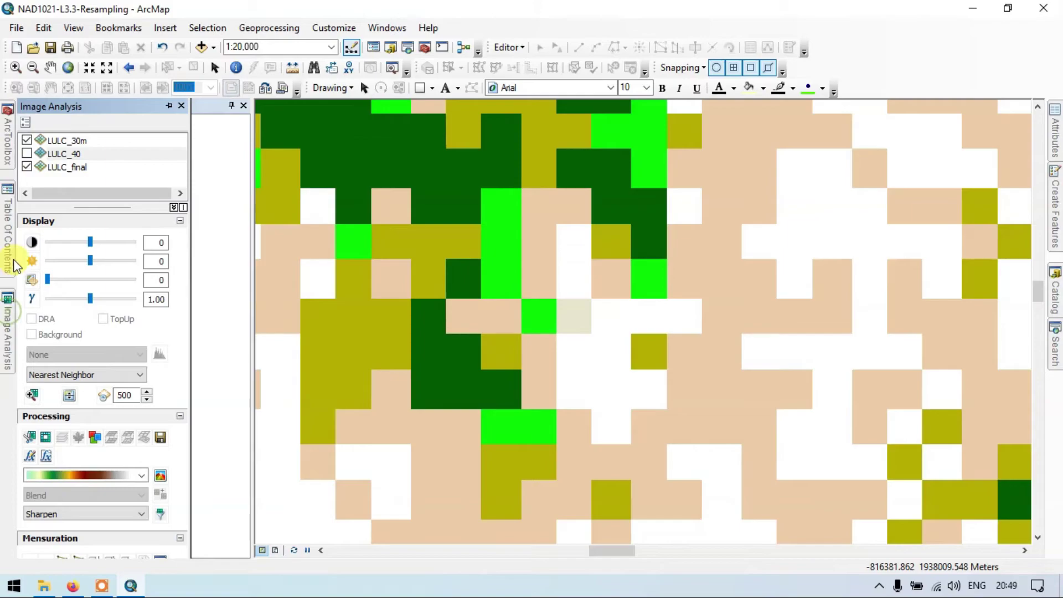
{"action": "left_click", "coordinate": [78, 142]}
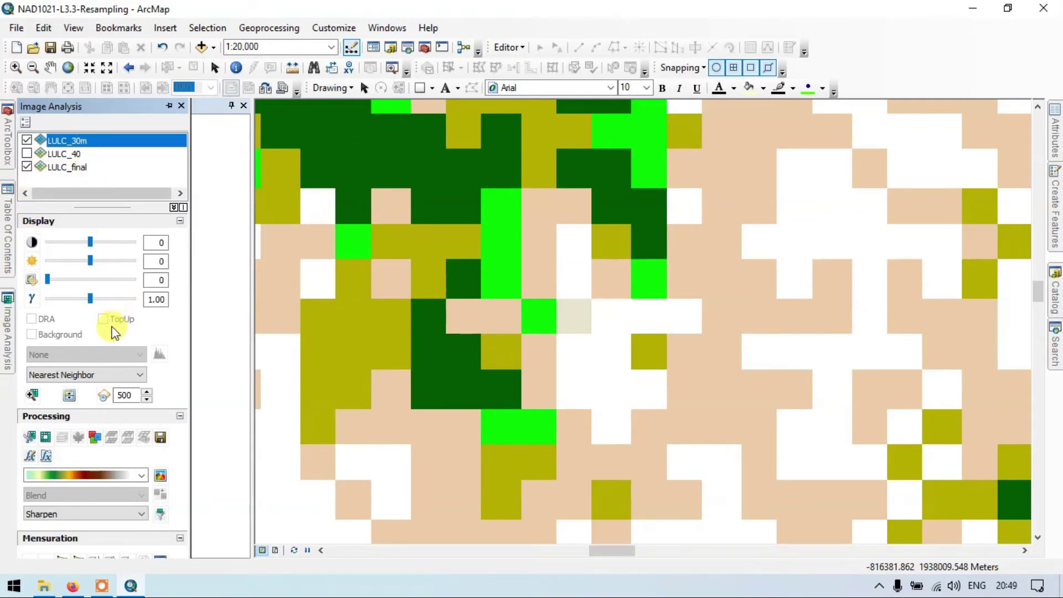
{"action": "left_click", "coordinate": [69, 397]}
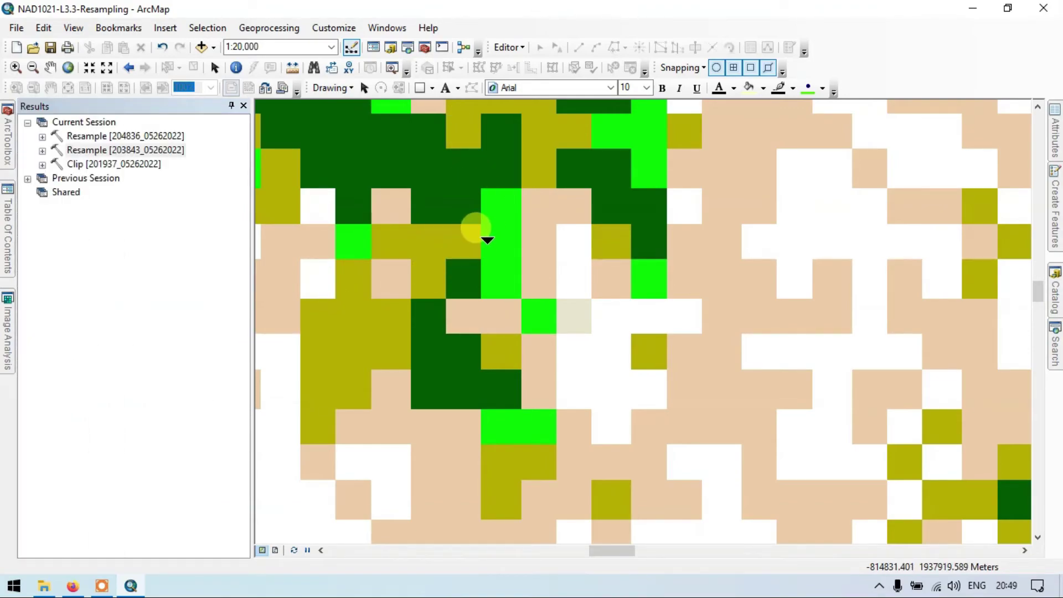
Compare the cell edges of LULC_30m and LULC_final by swiping the top layer at 1:8,000 and 1:3,000.
{"action": "scroll", "coordinate": [488, 239], "scroll_direction": "up", "scroll_amount": 2}
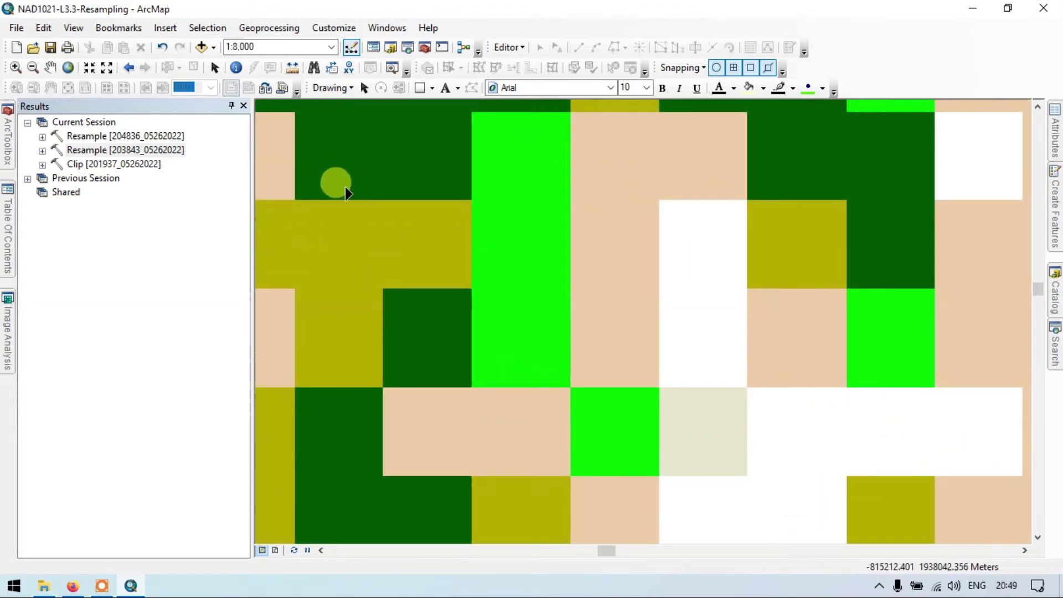
{"action": "left_click_drag", "start_coordinate": [382, 275], "coordinate": [436, 335]}
{"action": "scroll", "coordinate": [451, 330], "scroll_direction": "down", "scroll_amount": 3}
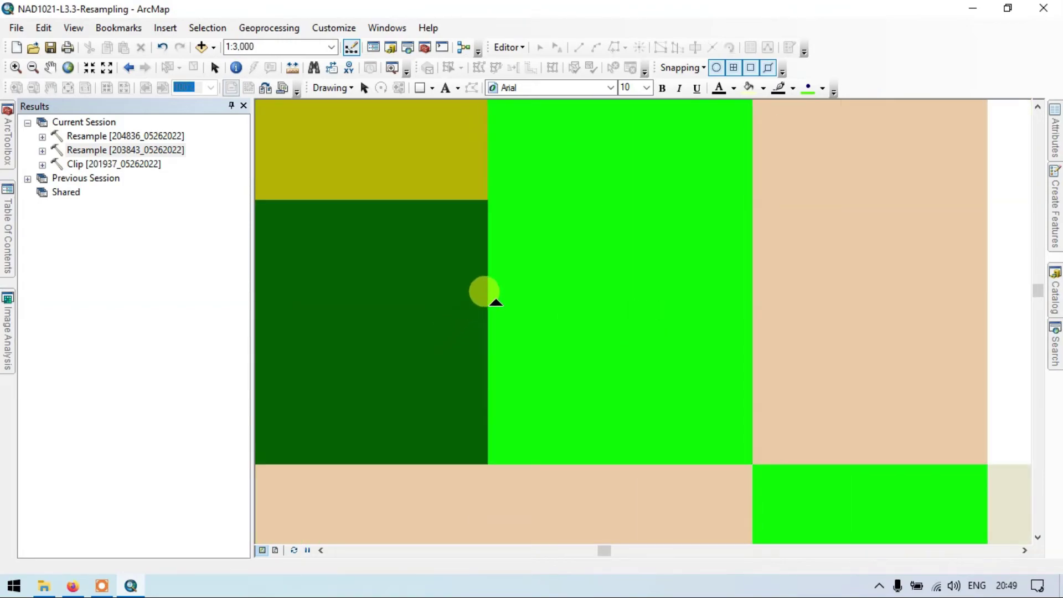
{"action": "left_click_drag", "start_coordinate": [495, 301], "coordinate": [494, 204]}
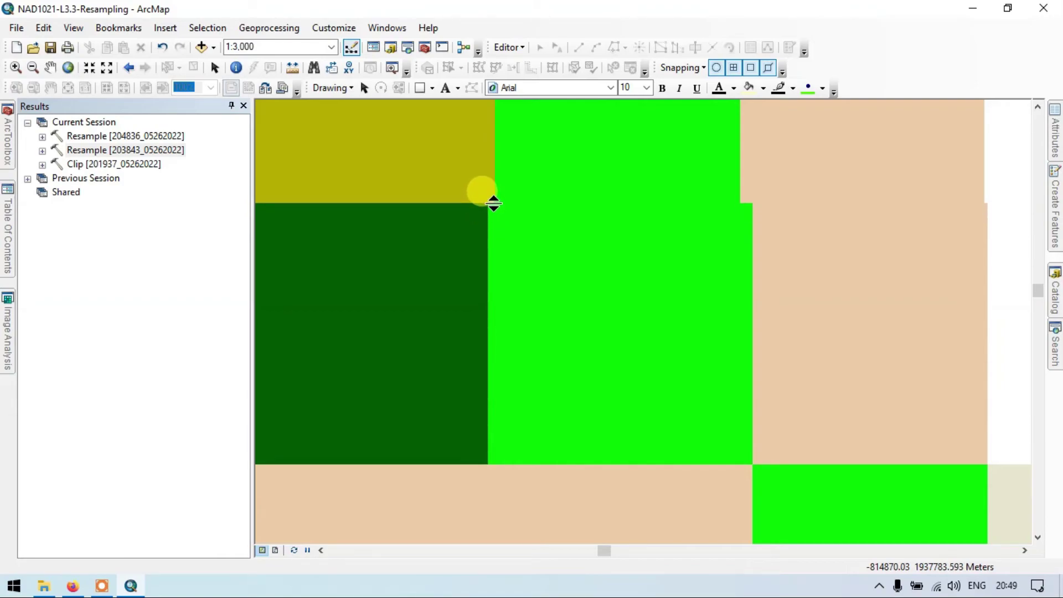
{"action": "mouse_move", "coordinate": [493, 204]}
{"action": "left_mouse_down"}
{"action": "mouse_move", "coordinate": [503, 477]}
{"action": "mouse_move", "coordinate": [499, 194]}
{"action": "left_mouse_up"}
{"action": "scroll", "coordinate": [518, 229], "scroll_direction": "up", "scroll_amount": 3}
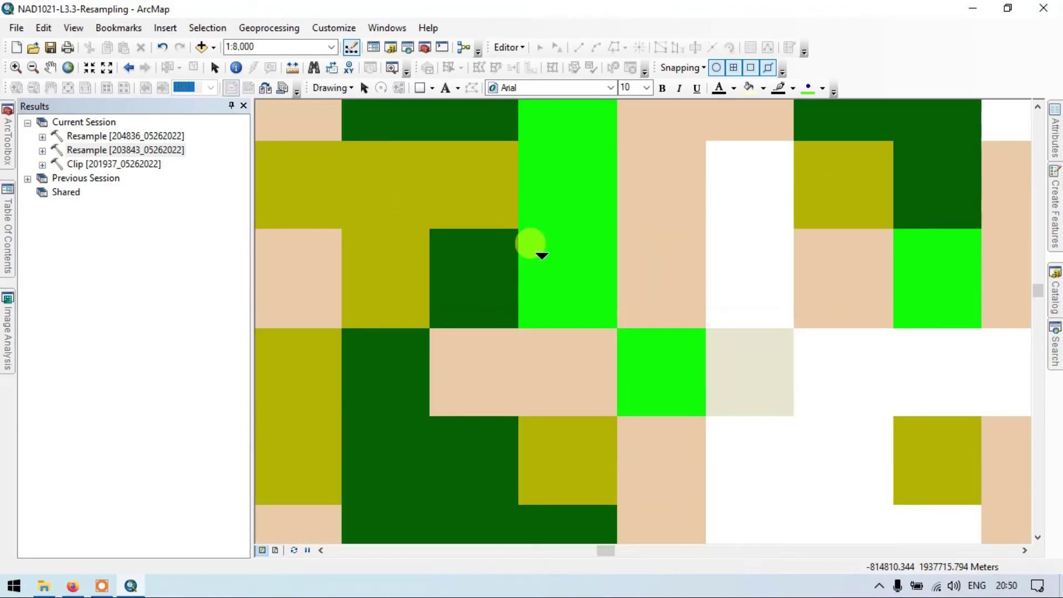
{"action": "scroll", "coordinate": [538, 249], "scroll_direction": "up", "scroll_amount": 1}
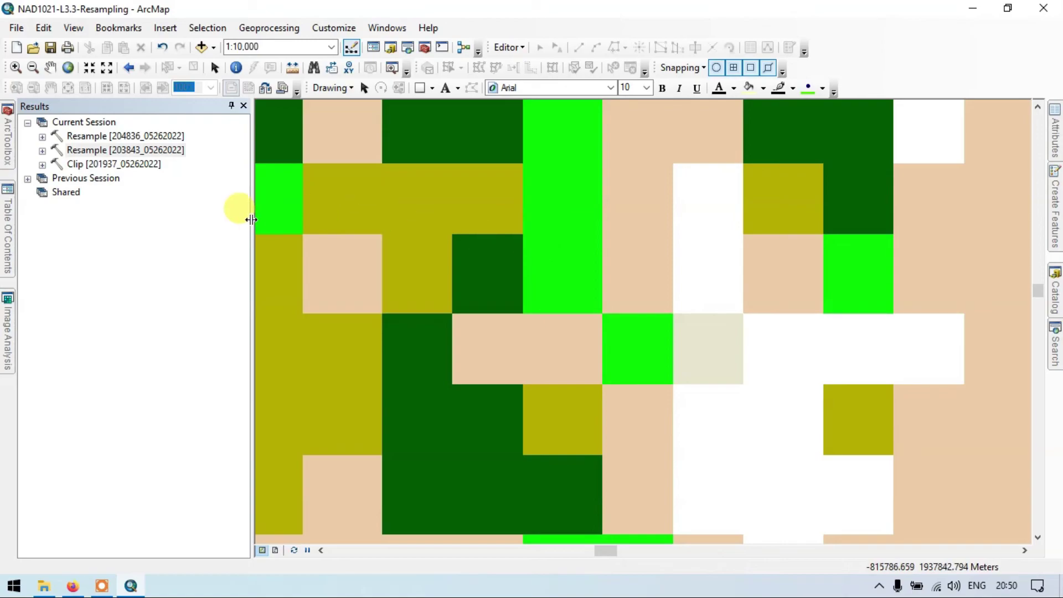
Examine the resampled LULC_30m land cover at smaller map scales, out to the whole raster at 1:500,000.
{"action": "mouse_move", "coordinate": [11, 227]}
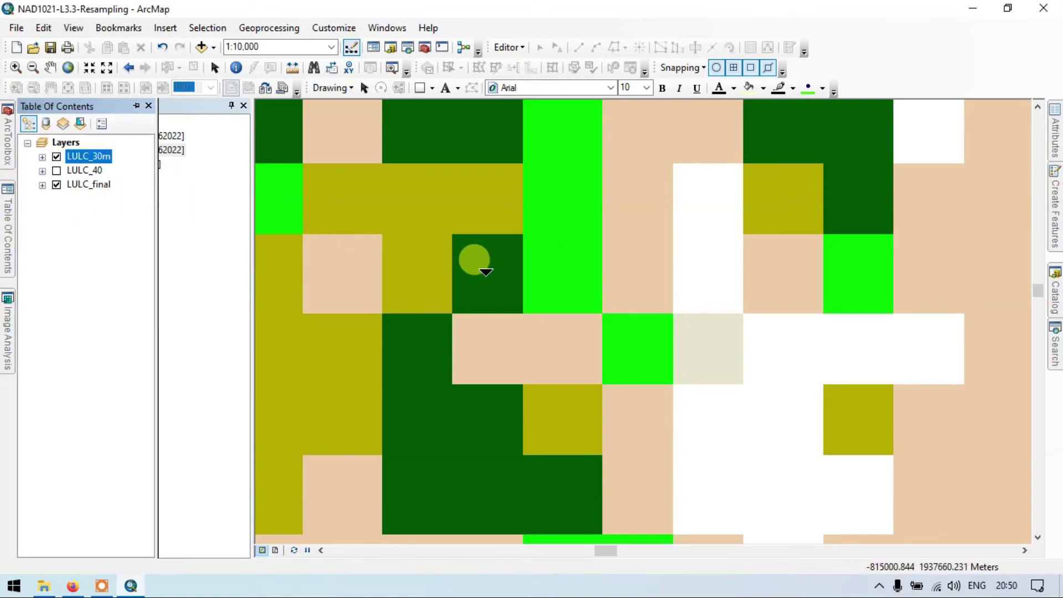
{"action": "scroll", "coordinate": [519, 397], "scroll_direction": "up", "scroll_amount": 6}
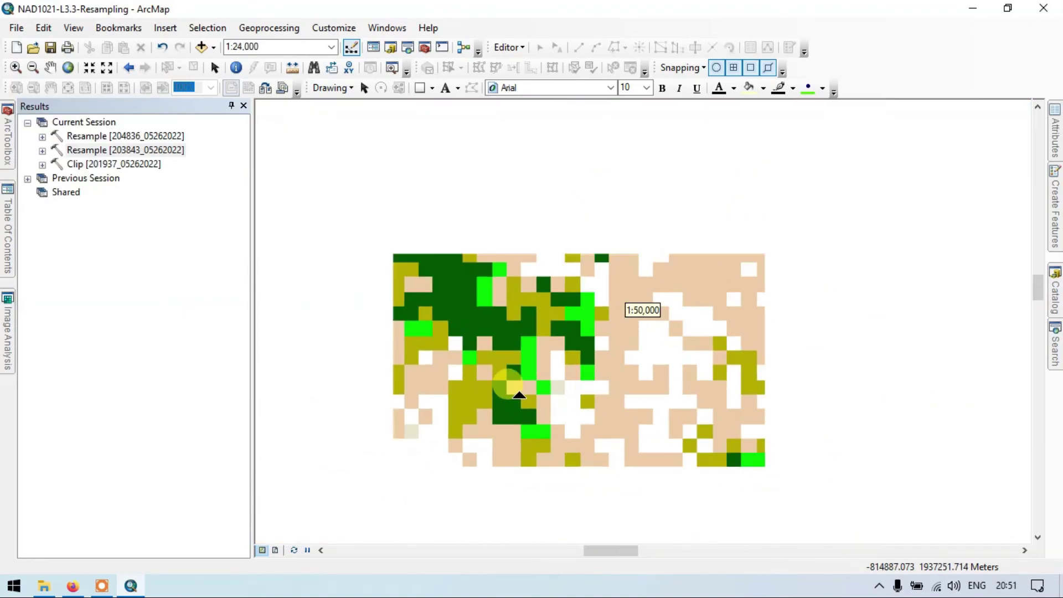
{"action": "scroll", "coordinate": [519, 396], "scroll_direction": "up", "scroll_amount": 2}
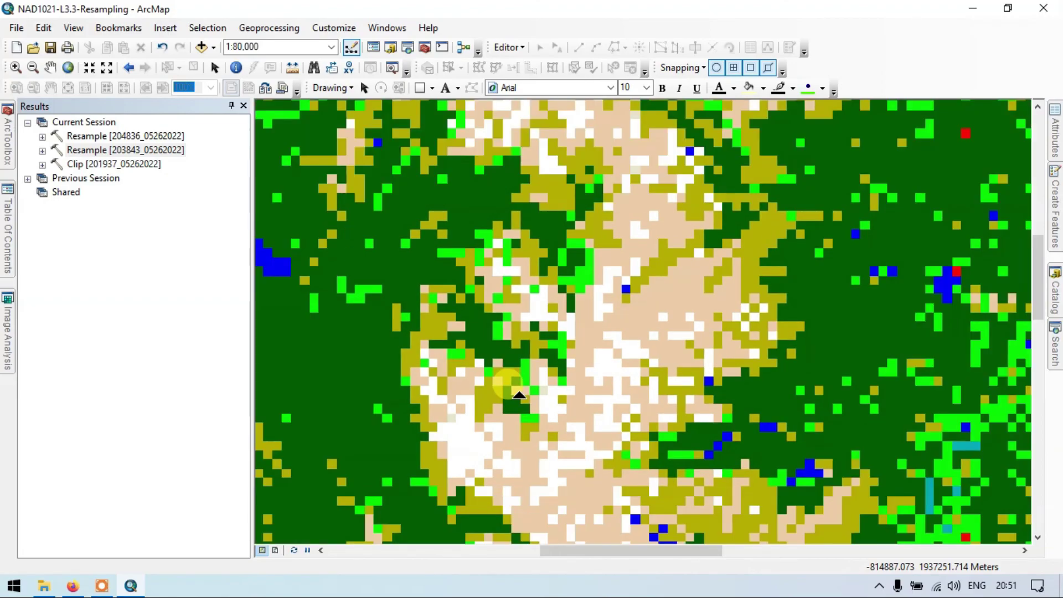
{"action": "scroll", "coordinate": [519, 397], "scroll_direction": "up", "scroll_amount": 3}
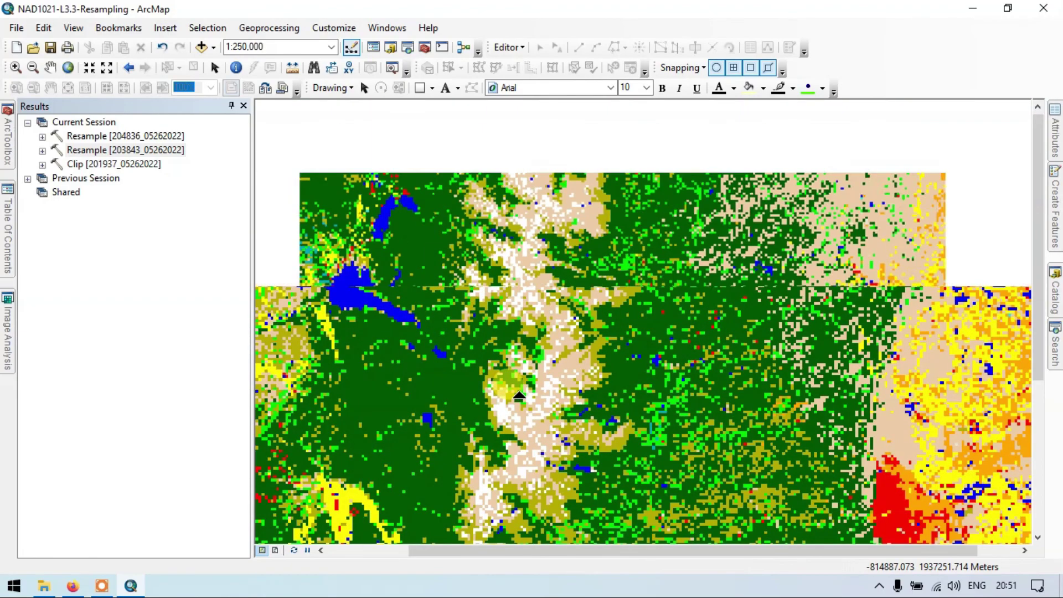
{"action": "scroll", "coordinate": [519, 397], "scroll_direction": "up", "scroll_amount": 3}
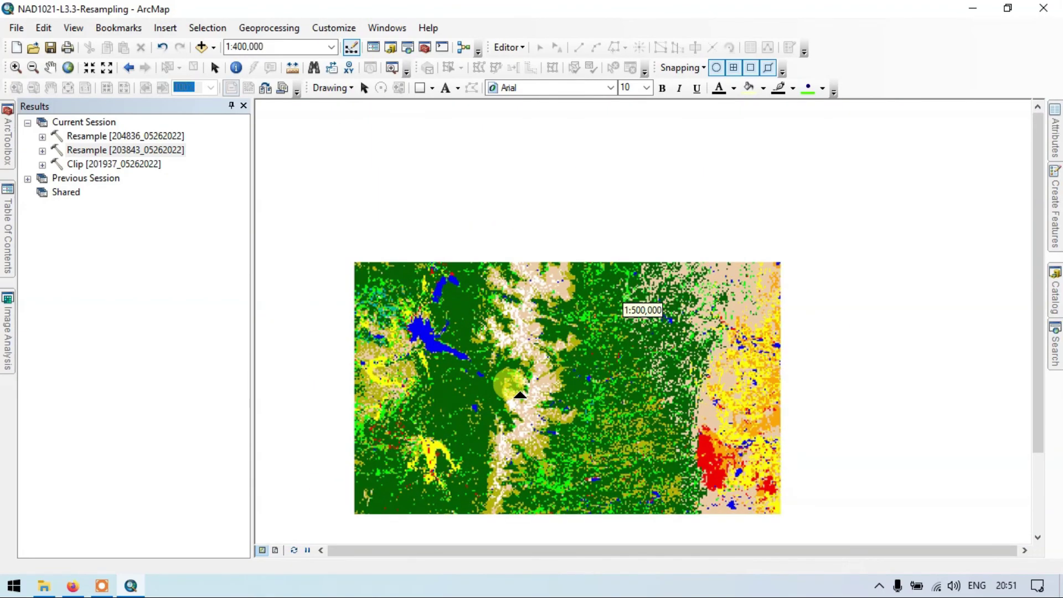
{"action": "scroll", "coordinate": [521, 394], "scroll_direction": "down", "scroll_amount": 2}
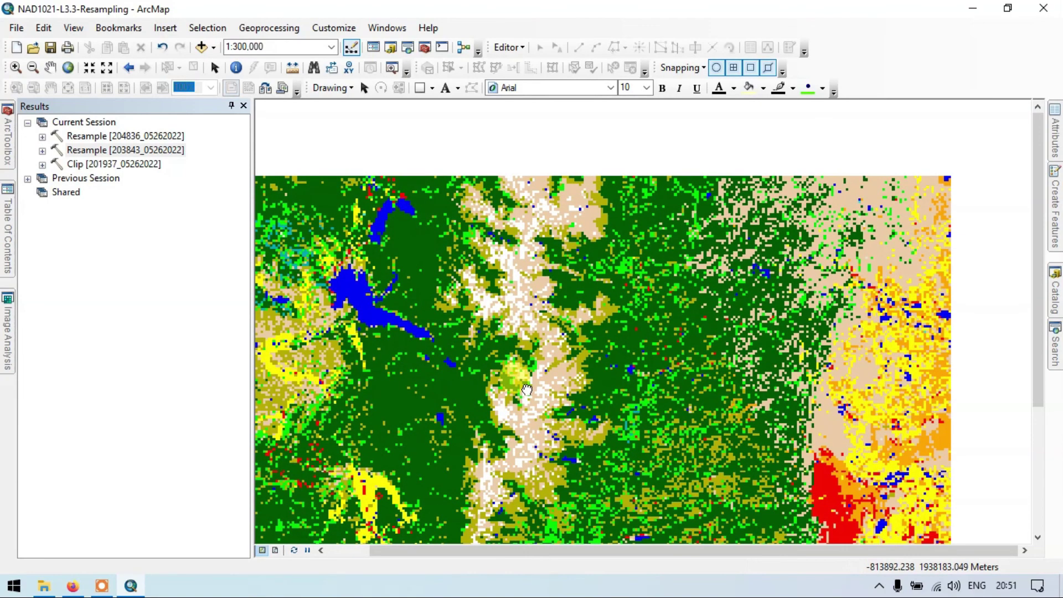
{"action": "left_click_drag", "start_coordinate": [526, 390], "coordinate": [580, 338]}
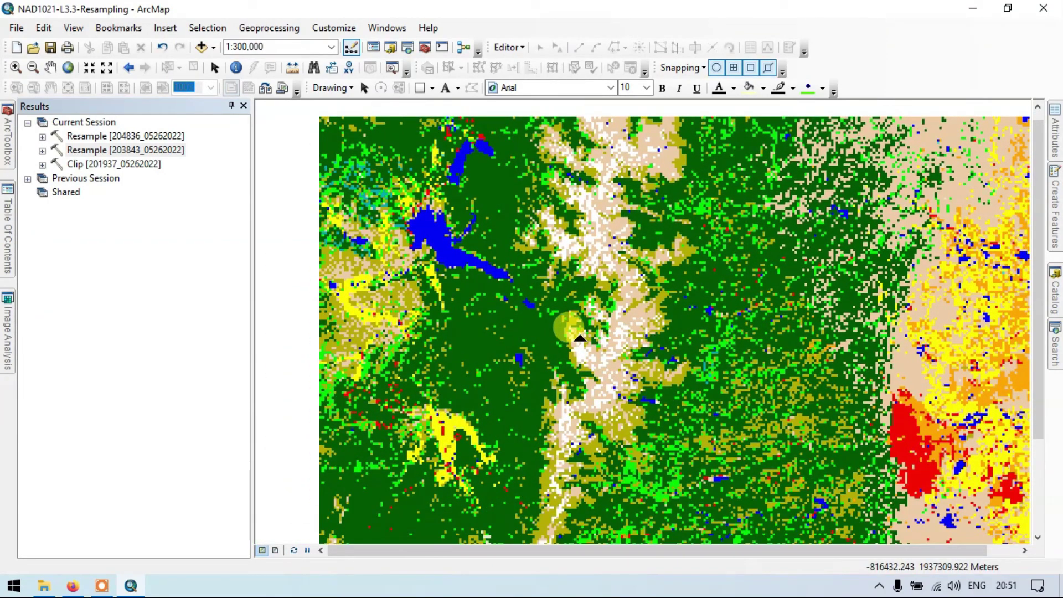